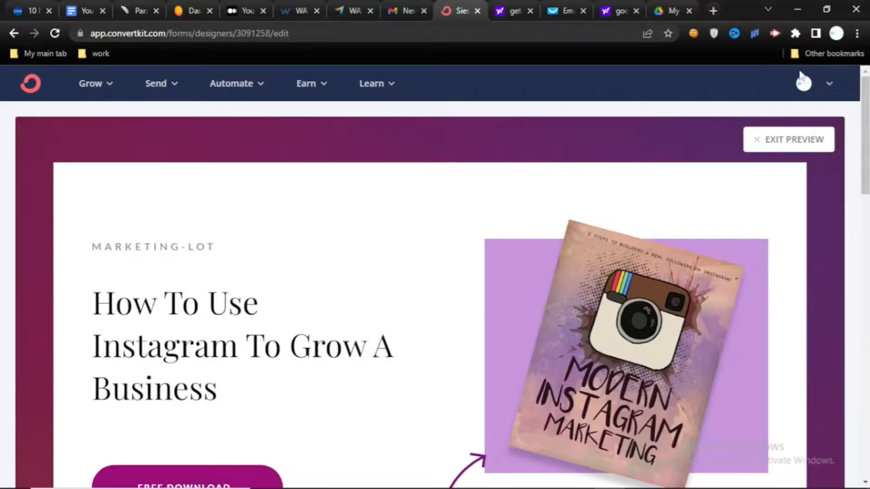
- Look through the Instagram marketing landing page preview, from the headline down to the sign-up form
{"action": "left_click", "coordinate": [828, 88]}
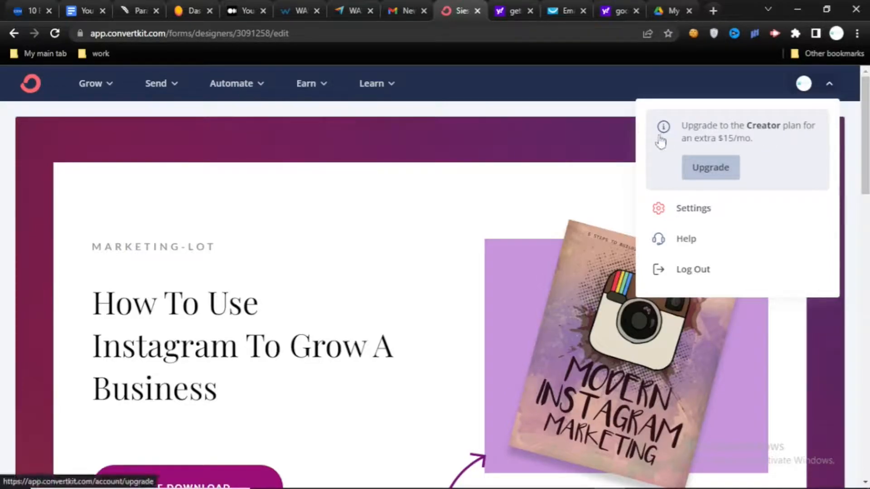
{"action": "left_click", "coordinate": [410, 168]}
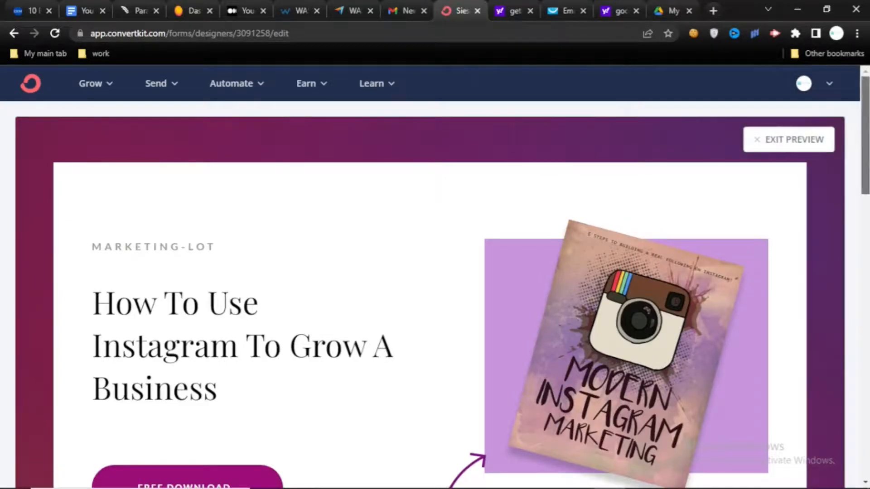
{"action": "scroll", "coordinate": [865, 135], "scroll_direction": "down", "scroll_amount": 3}
{"action": "scroll", "coordinate": [864, 285], "scroll_direction": "down", "scroll_amount": 9}
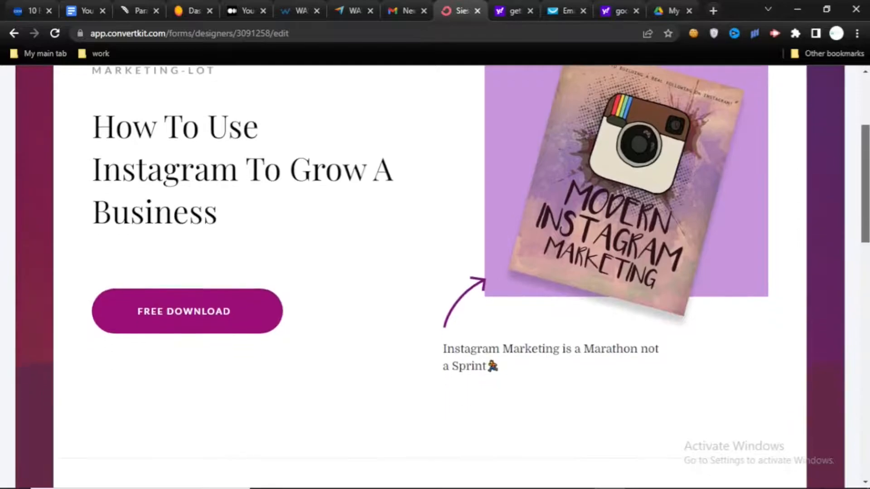
{"action": "scroll", "coordinate": [435, 276], "scroll_direction": "down", "scroll_amount": 7}
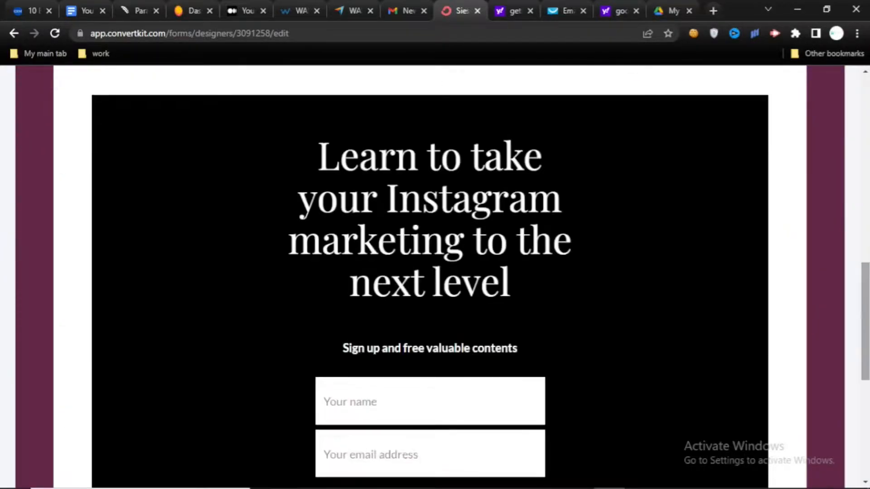
{"action": "left_click_drag", "start_coordinate": [865, 367], "coordinate": [865, 122]}
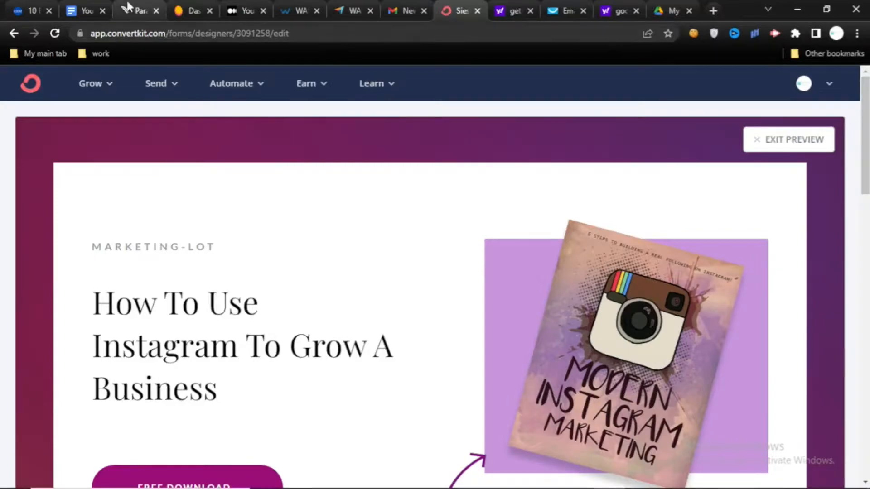
- Leave the page preview for the account dashboard and open the Landing Pages & Forms overview
{"action": "left_click", "coordinate": [26, 88]}
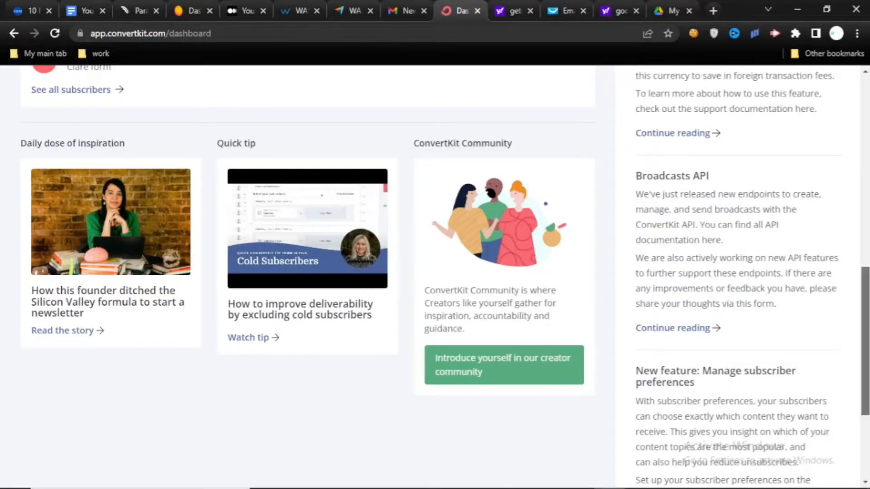
{"action": "left_click_drag", "start_coordinate": [864, 308], "coordinate": [863, 102]}
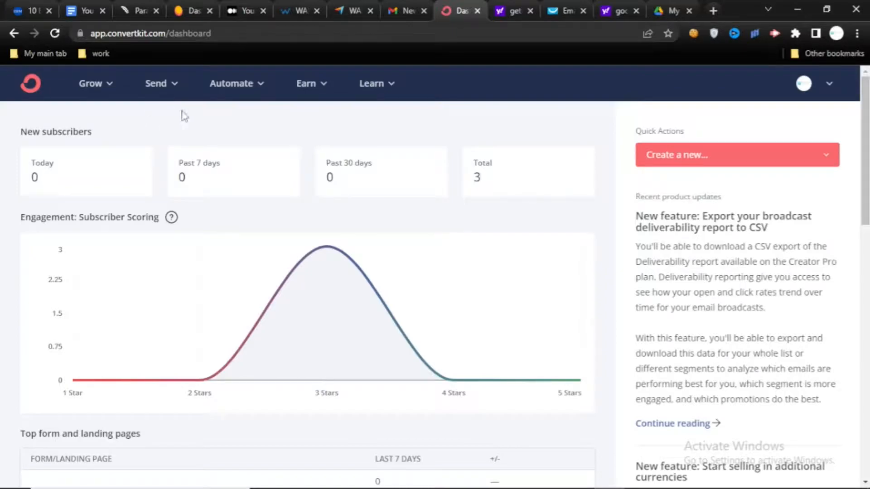
{"action": "left_click", "coordinate": [102, 84]}
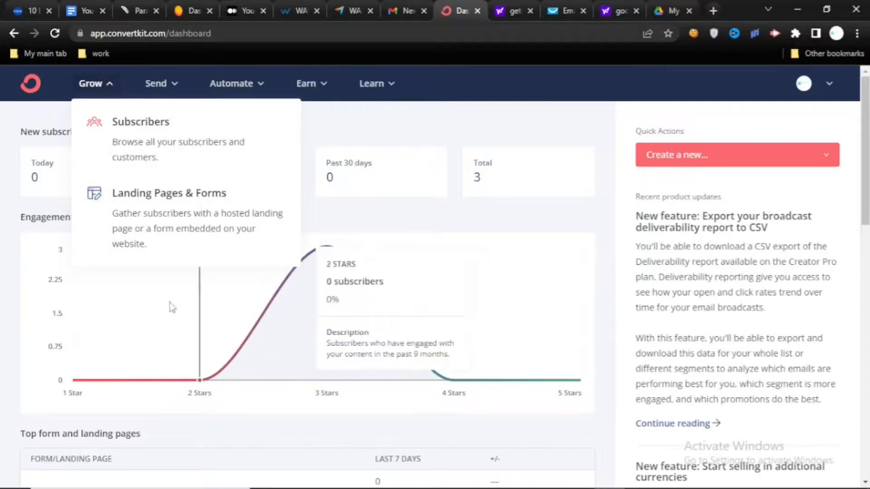
{"action": "left_click", "coordinate": [232, 198]}
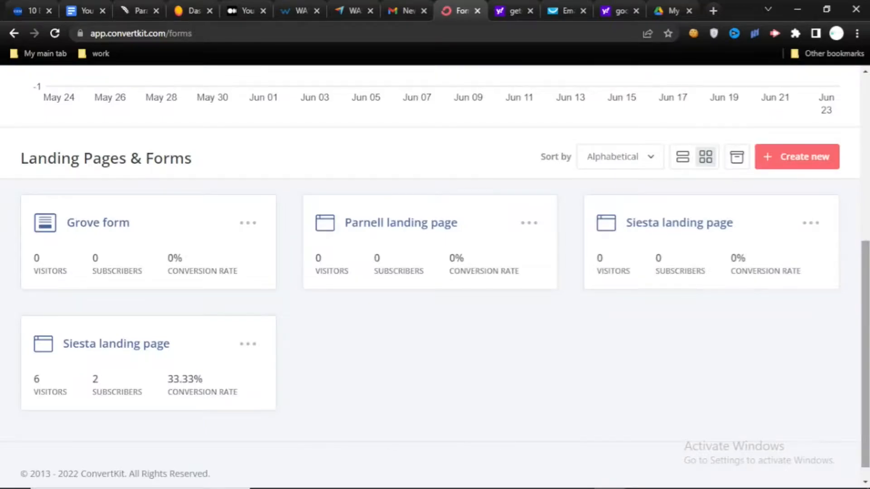
- Start creating a new item for gathering subscribers and choose Landing Page as its type
{"action": "scroll", "coordinate": [435, 271], "scroll_direction": "up", "scroll_amount": 5}
{"action": "scroll", "coordinate": [693, 295], "scroll_direction": "up", "scroll_amount": 1}
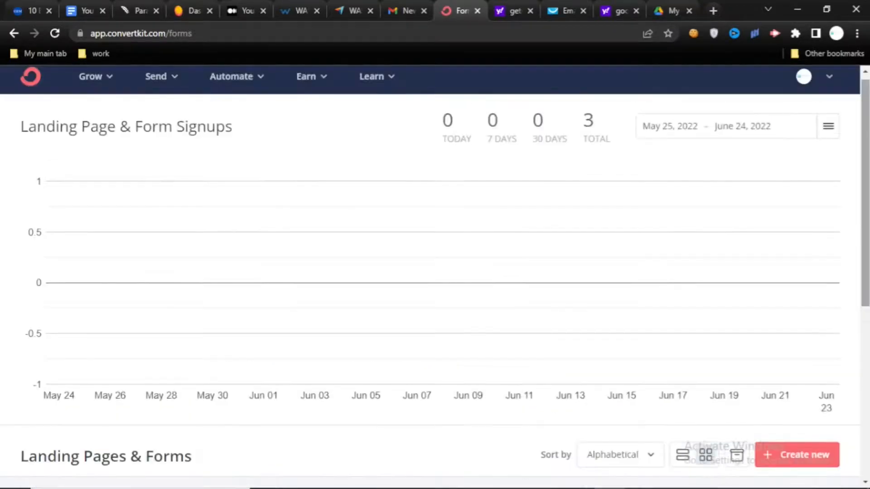
{"action": "scroll", "coordinate": [776, 311], "scroll_direction": "down", "scroll_amount": 2}
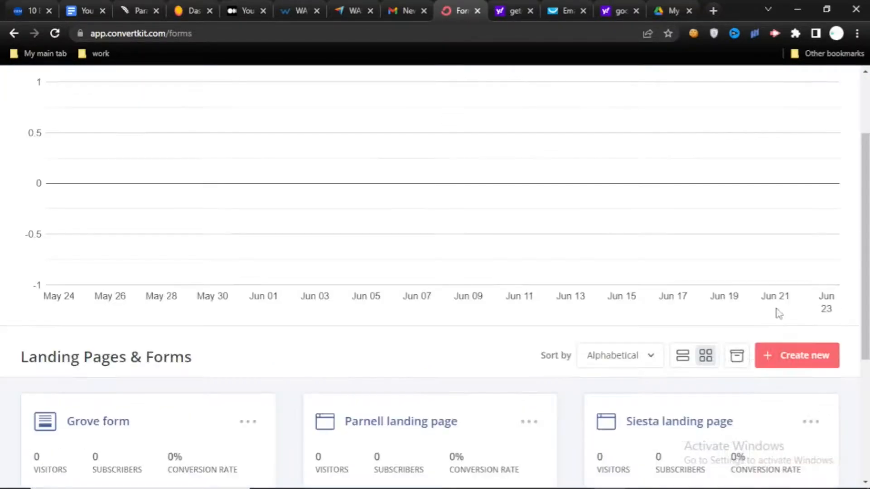
{"action": "left_click", "coordinate": [811, 358]}
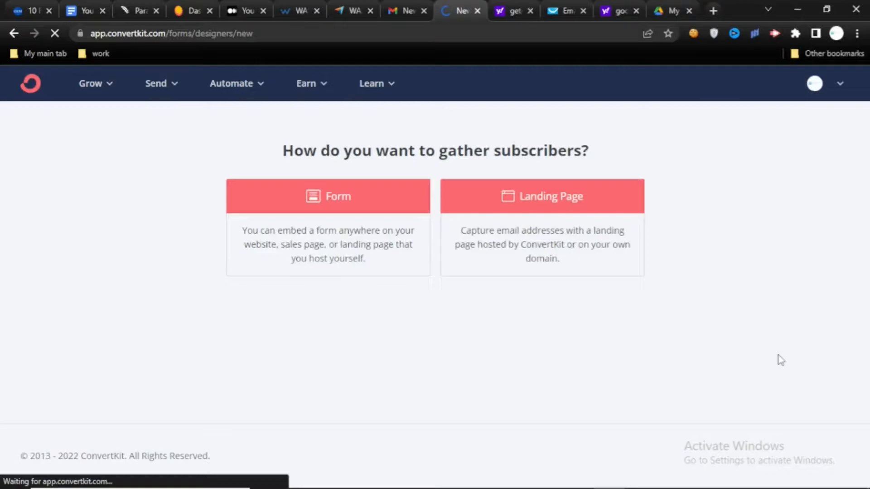
{"action": "left_click", "coordinate": [544, 210]}
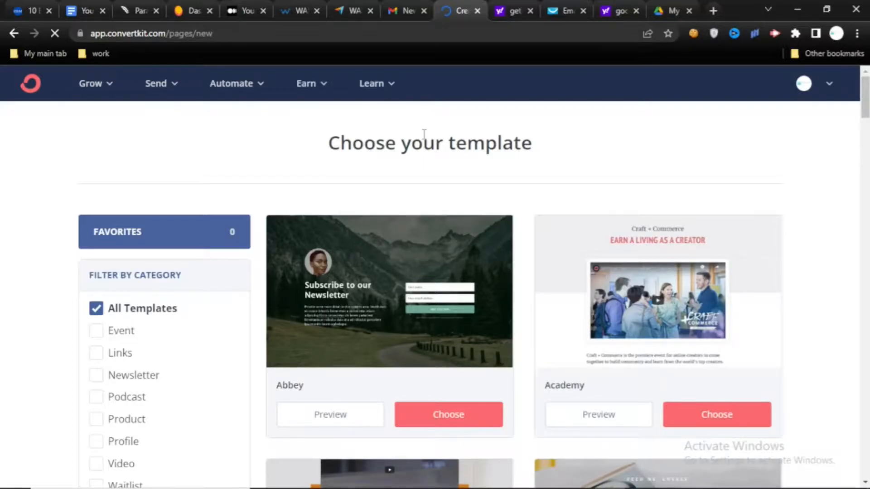
- Browse the landing page template gallery and choose the Siesta template
{"action": "scroll", "coordinate": [424, 134], "scroll_direction": "down", "scroll_amount": 15}
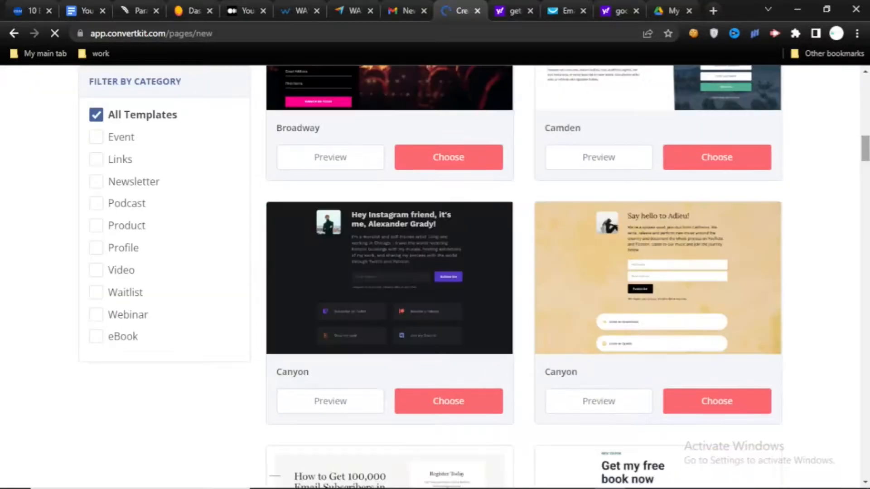
{"action": "scroll", "coordinate": [424, 227], "scroll_direction": "up", "scroll_amount": 15}
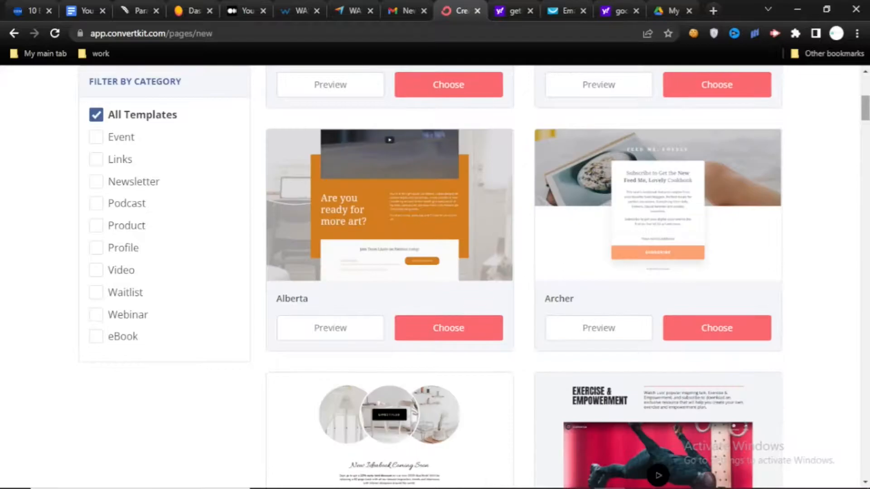
{"action": "scroll", "coordinate": [435, 278], "scroll_direction": "down", "scroll_amount": 1}
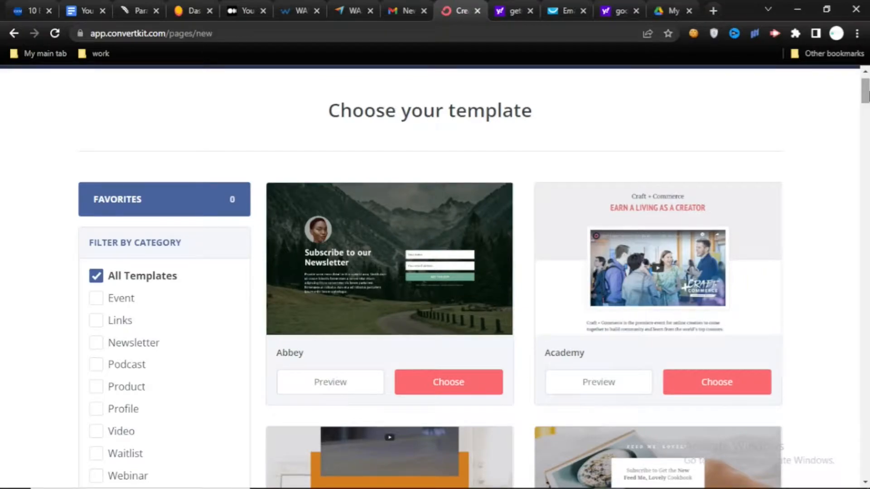
{"action": "scroll", "coordinate": [725, 446], "scroll_direction": "down", "scroll_amount": 12}
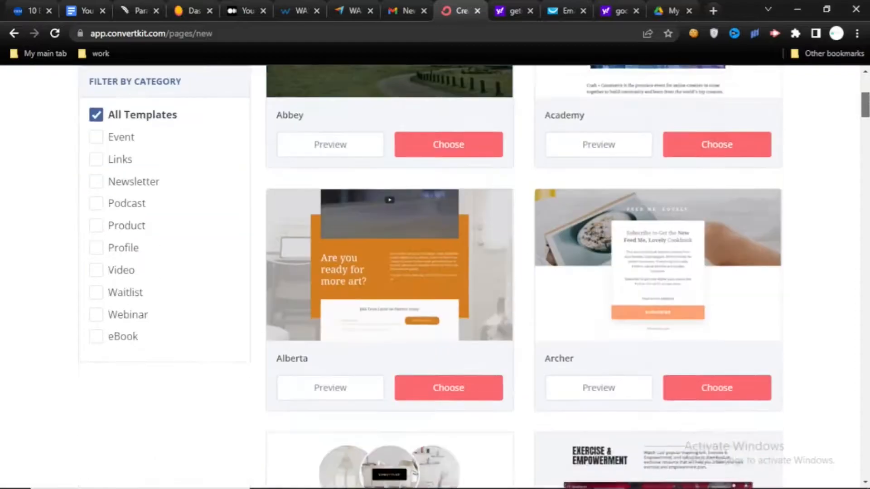
{"action": "scroll", "coordinate": [726, 446], "scroll_direction": "down", "scroll_amount": 9}
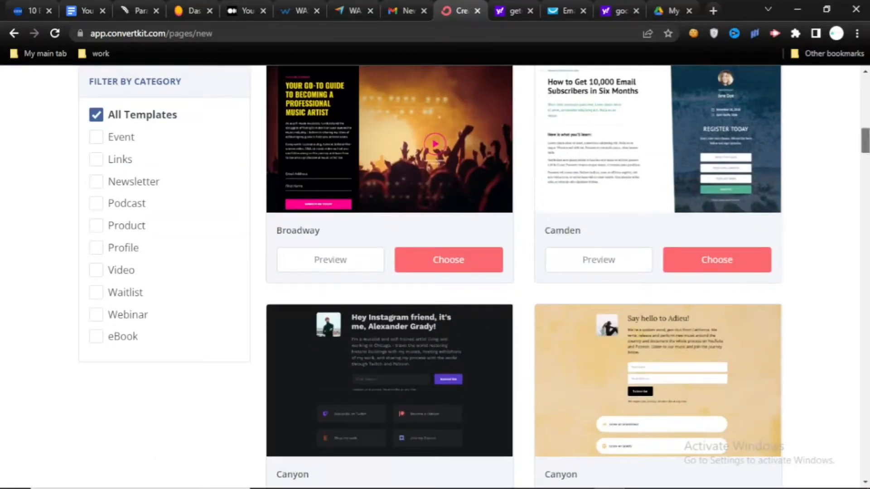
{"action": "scroll", "coordinate": [725, 446], "scroll_direction": "down", "scroll_amount": 12}
{"action": "scroll", "coordinate": [726, 446], "scroll_direction": "down", "scroll_amount": 20}
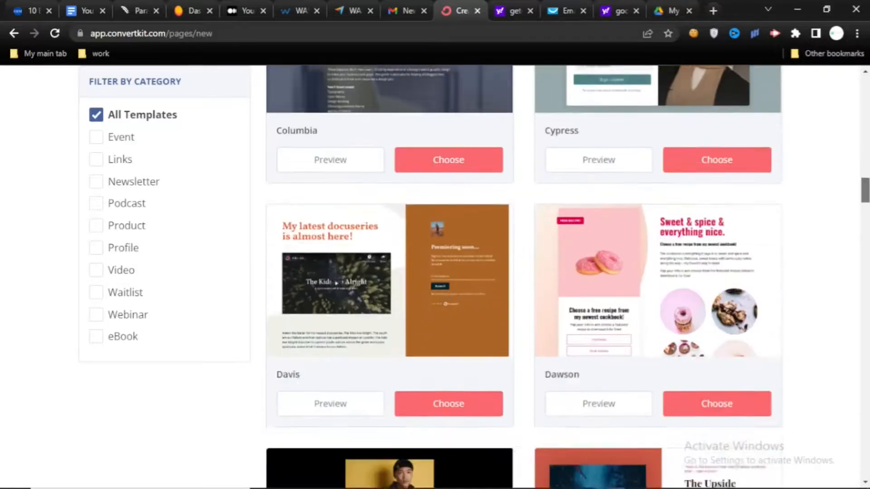
{"action": "scroll", "coordinate": [725, 446], "scroll_direction": "down", "scroll_amount": 9}
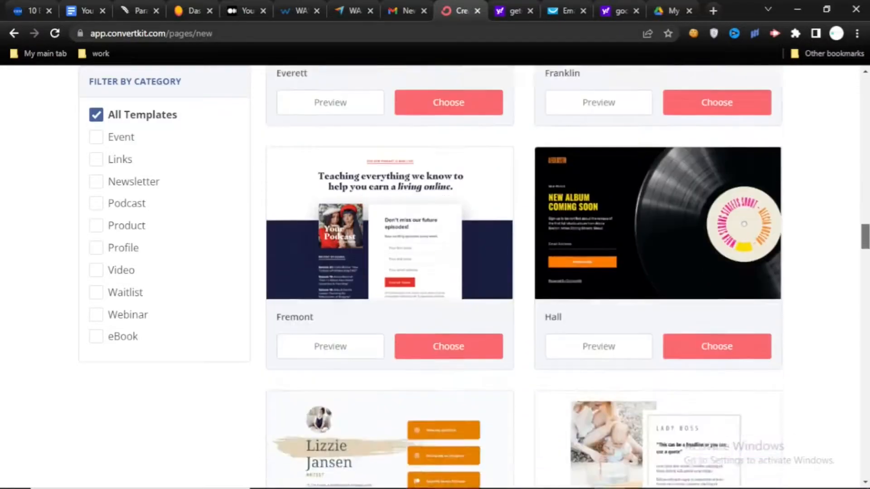
{"action": "scroll", "coordinate": [726, 446], "scroll_direction": "down", "scroll_amount": 5}
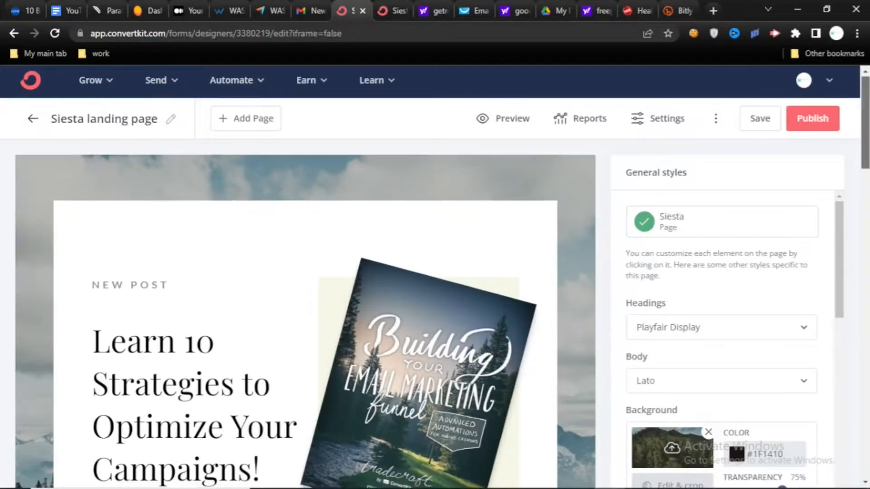
{"action": "scroll", "coordinate": [305, 276], "scroll_direction": "down", "scroll_amount": 5}
{"action": "scroll", "coordinate": [306, 277], "scroll_direction": "up", "scroll_amount": 5}
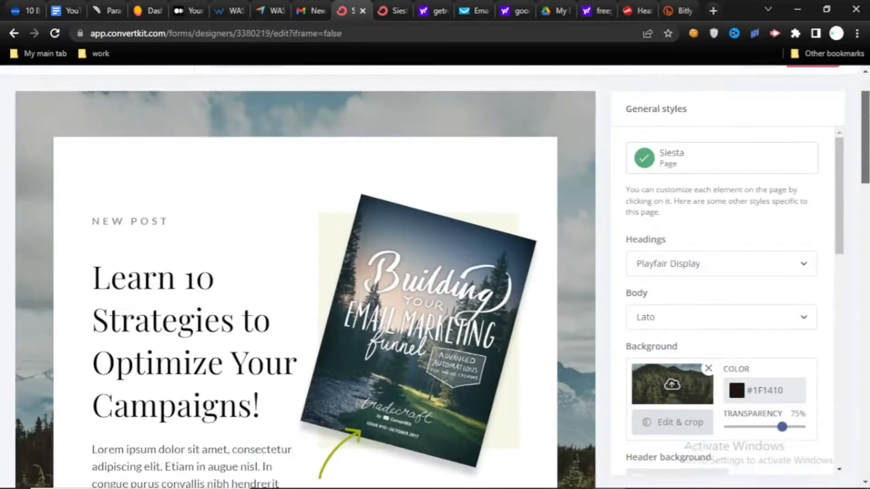
- Delete the placeholder paragraph and the placeholder heading beside it in the section below the sign-up button
{"action": "scroll", "coordinate": [305, 277], "scroll_direction": "down", "scroll_amount": 9}
{"action": "left_click_drag", "start_coordinate": [865, 248], "coordinate": [865, 144]}
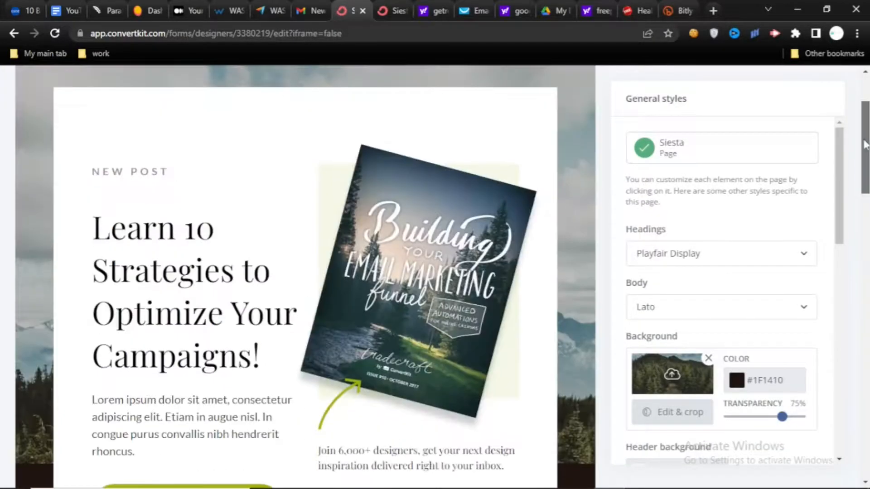
{"action": "scroll", "coordinate": [865, 144], "scroll_direction": "down", "scroll_amount": 4}
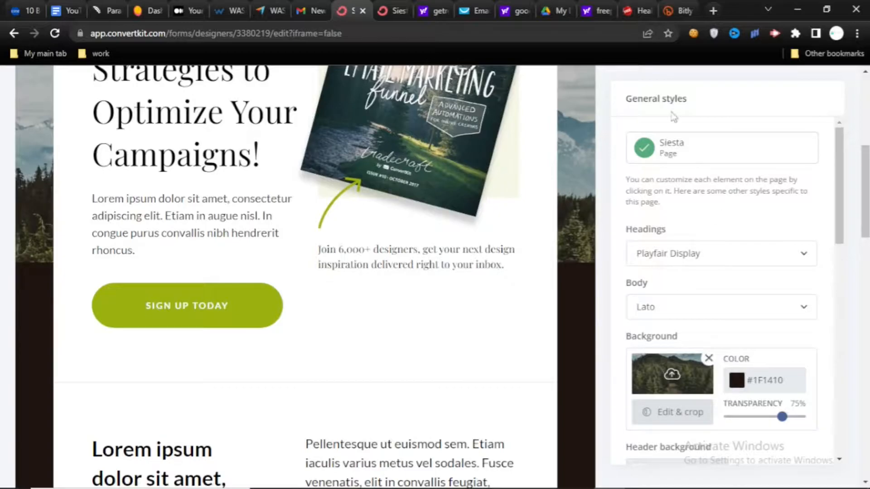
{"action": "scroll", "coordinate": [828, 198], "scroll_direction": "up", "scroll_amount": 6}
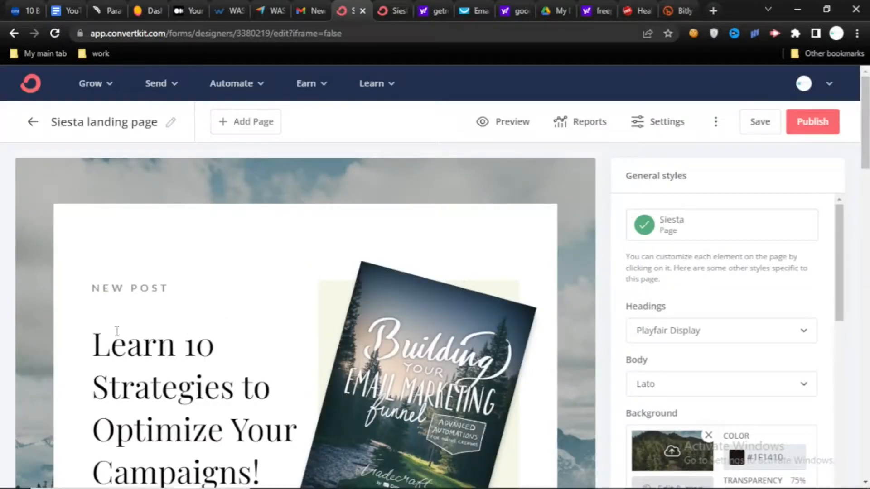
{"action": "scroll", "coordinate": [544, 226], "scroll_direction": "down", "scroll_amount": 5}
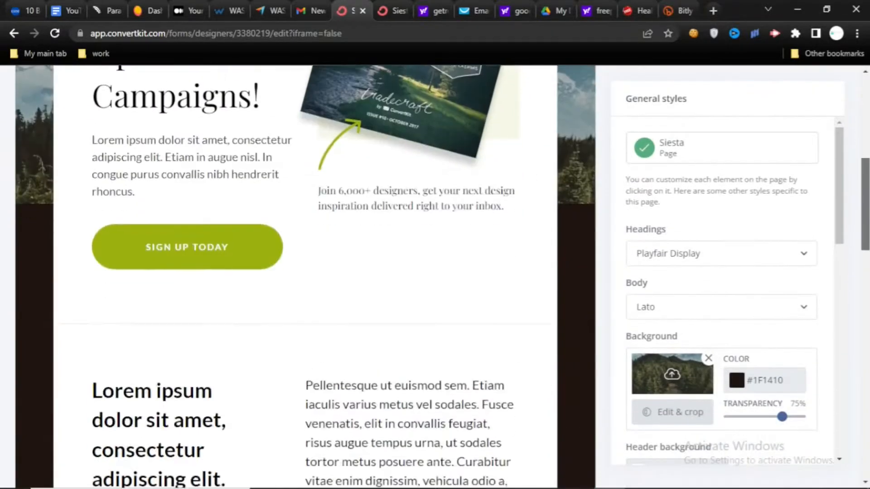
{"action": "triple_click", "coordinate": [348, 385]}
{"action": "scroll", "coordinate": [246, 208], "scroll_direction": "down", "scroll_amount": 6}
{"action": "key", "text": "BackSpace"}
{"action": "triple_click", "coordinate": [245, 208]}
{"action": "key", "text": "BackSpace"}
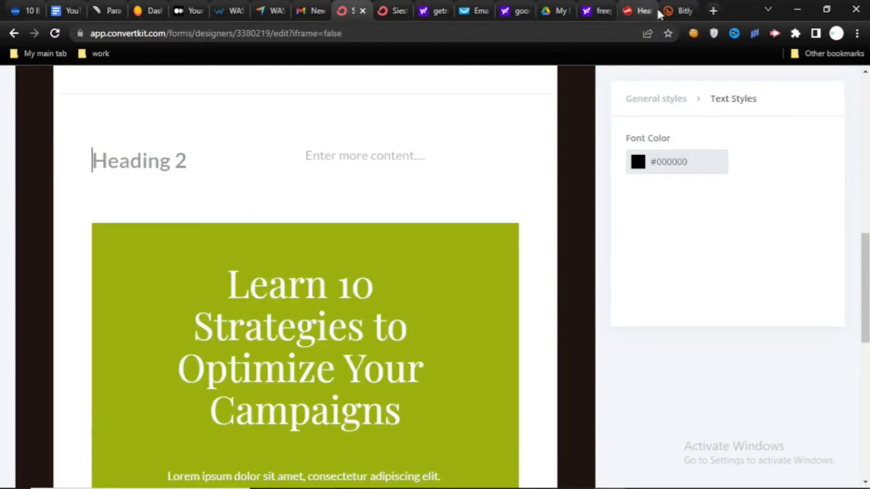
- Review the finished Instagram marketing page as a reference, then return to the top section of the new Siesta page
{"action": "left_click", "coordinate": [395, 6]}
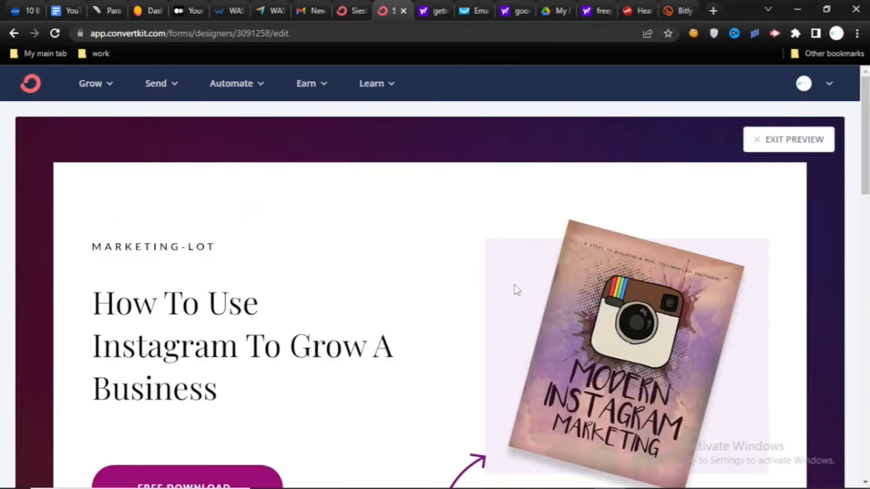
{"action": "scroll", "coordinate": [514, 287], "scroll_direction": "down", "scroll_amount": 3}
{"action": "left_click_drag", "start_coordinate": [868, 197], "coordinate": [869, 275]}
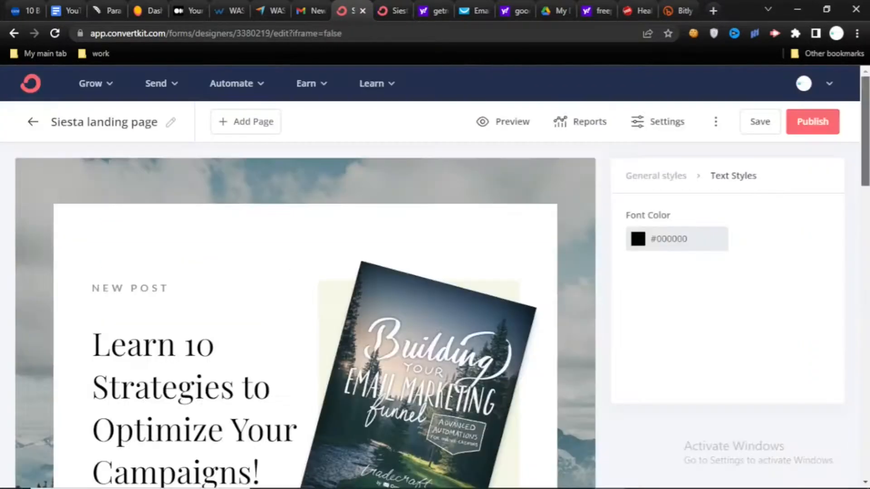
{"action": "left_click_drag", "start_coordinate": [869, 178], "coordinate": [869, 217]}
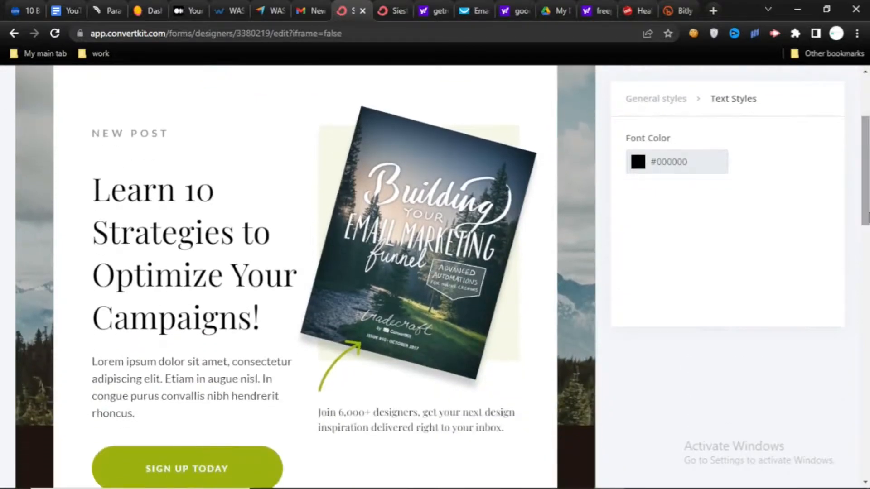
{"action": "scroll", "coordinate": [778, 262], "scroll_direction": "up", "scroll_amount": 3}
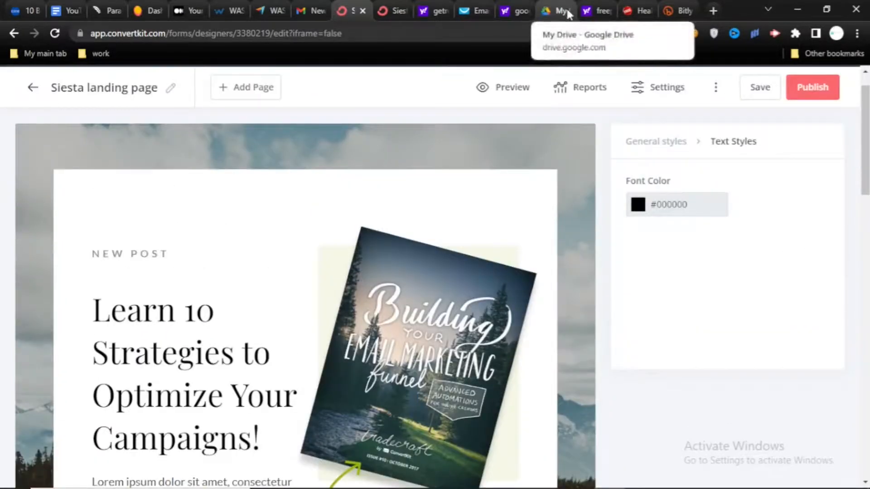
- Switch to the Yahoo search results for freeplrdownloads.com and look through the listed eBook and product categories
{"action": "left_click", "coordinate": [589, 11]}
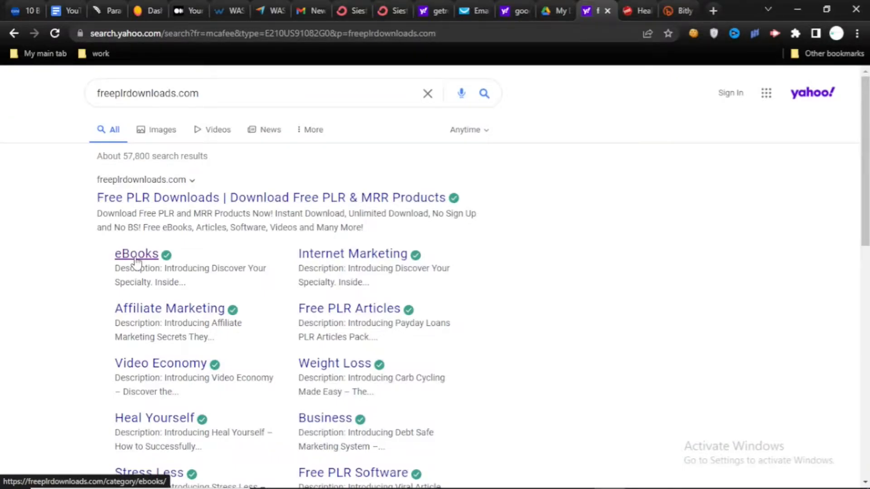
{"action": "scroll", "coordinate": [105, 249], "scroll_direction": "down", "scroll_amount": 2}
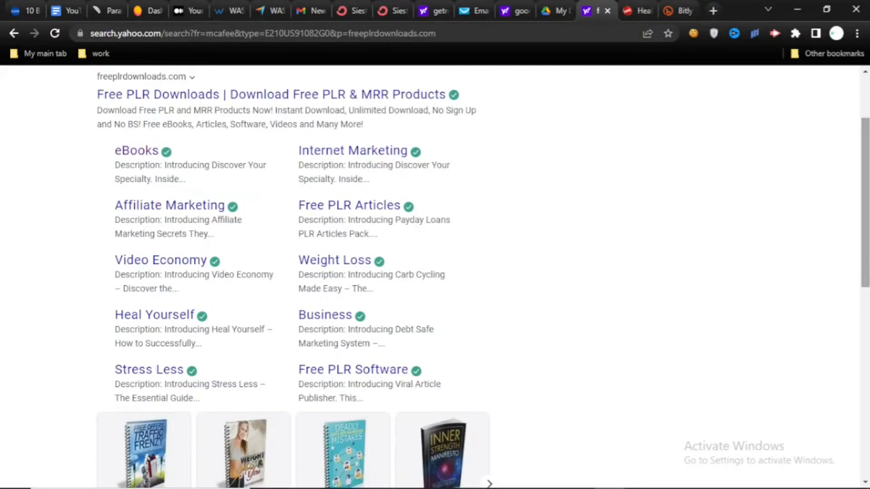
{"action": "scroll", "coordinate": [865, 200], "scroll_direction": "up", "scroll_amount": 2}
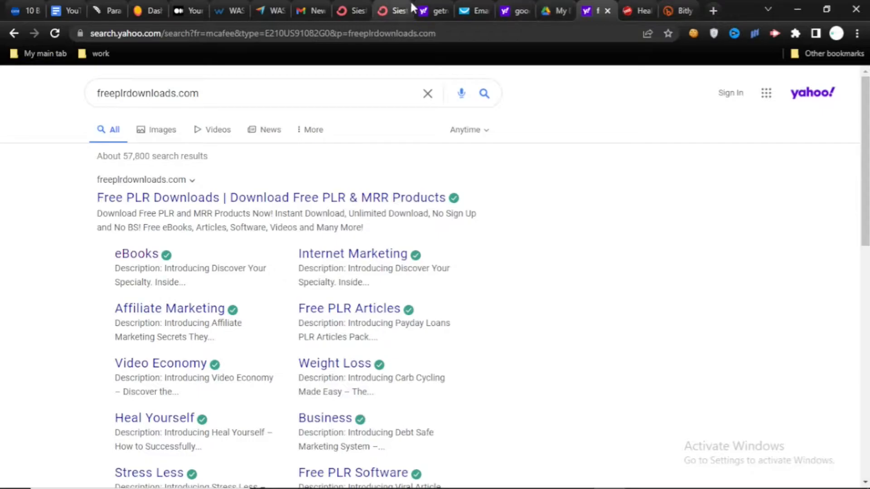
- Return to the new Siesta page in the ConvertKit editor and examine its headline and book cover section
{"action": "left_click", "coordinate": [358, 5]}
{"action": "left_click_drag", "start_coordinate": [866, 156], "coordinate": [868, 102]}
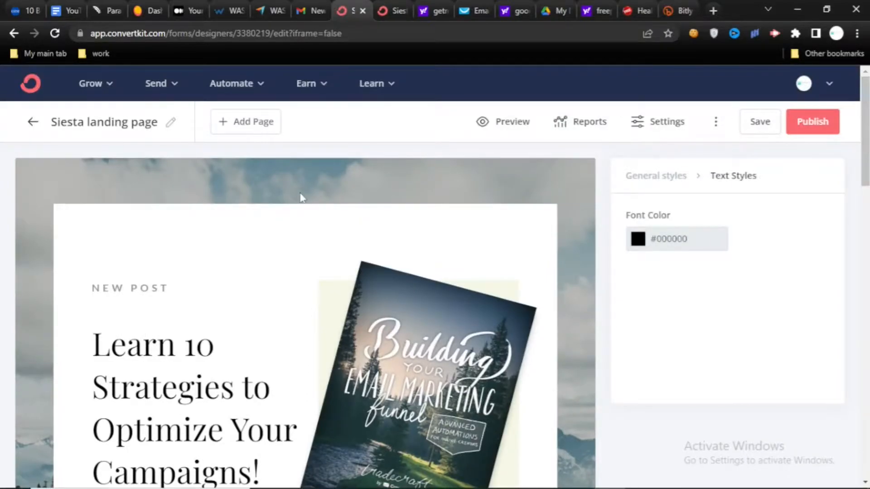
{"action": "left_click_drag", "start_coordinate": [866, 126], "coordinate": [866, 172]}
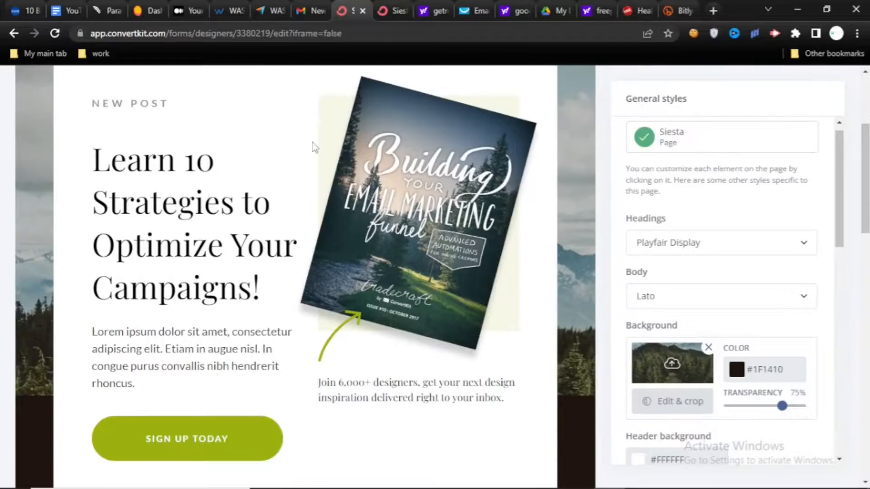
- Start replacing the email marketing book cover image and look through the recent uploads in the media library
{"action": "left_click", "coordinate": [482, 172]}
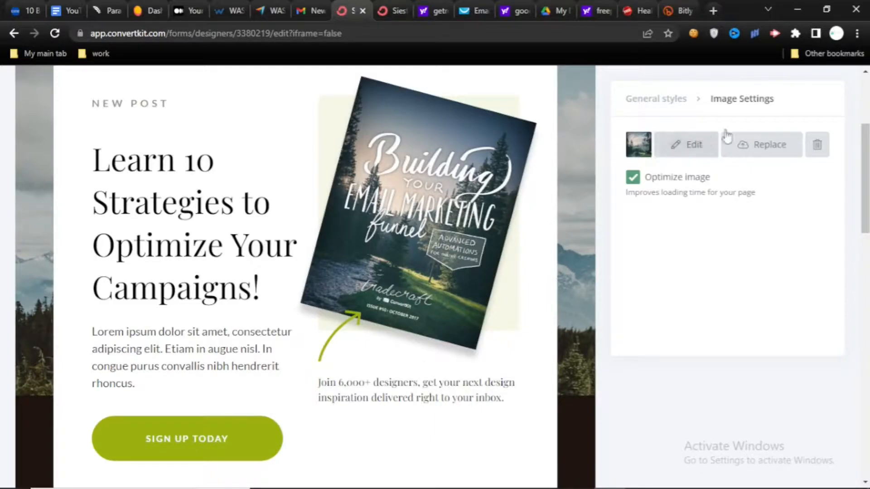
{"action": "left_click", "coordinate": [756, 154]}
{"action": "left_click", "coordinate": [811, 134]}
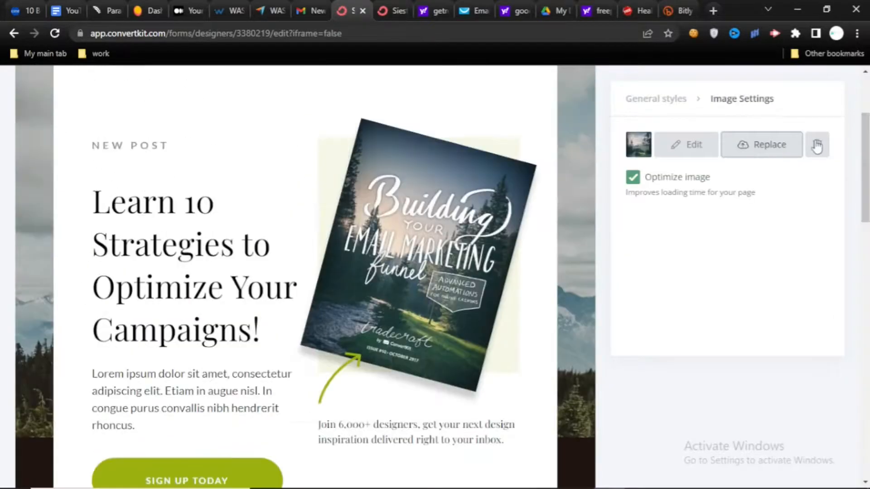
{"action": "left_click", "coordinate": [765, 148]}
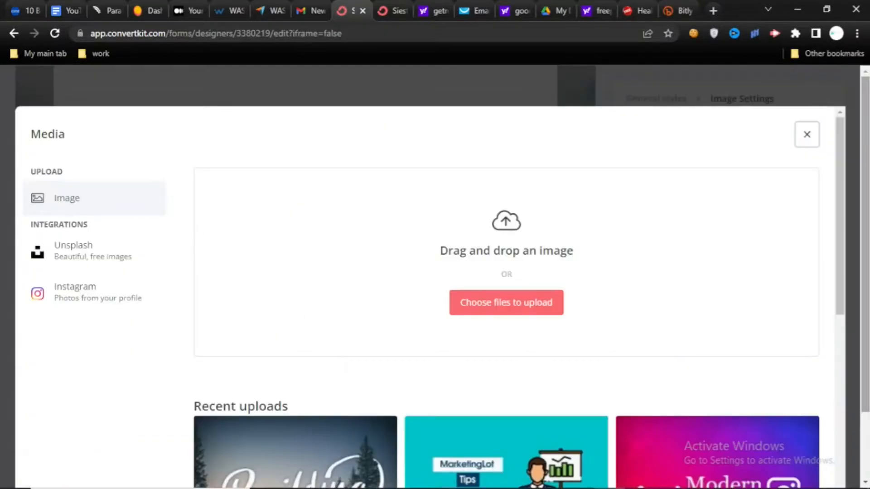
{"action": "left_click_drag", "start_coordinate": [839, 183], "coordinate": [849, 212]}
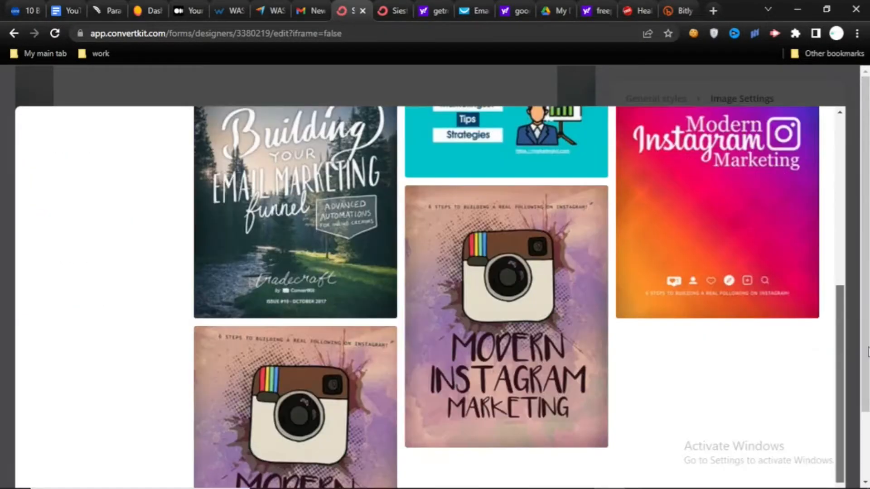
{"action": "scroll", "coordinate": [867, 352], "scroll_direction": "down", "scroll_amount": 2}
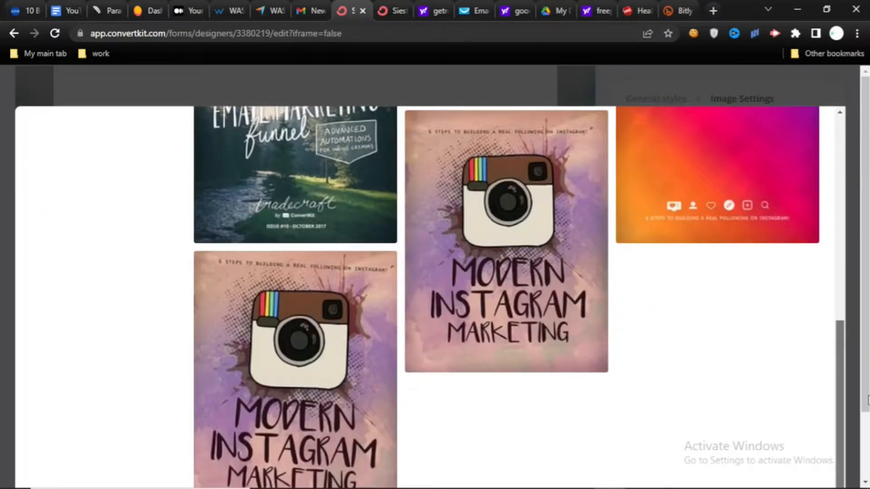
{"action": "scroll", "coordinate": [868, 400], "scroll_direction": "up", "scroll_amount": 10}
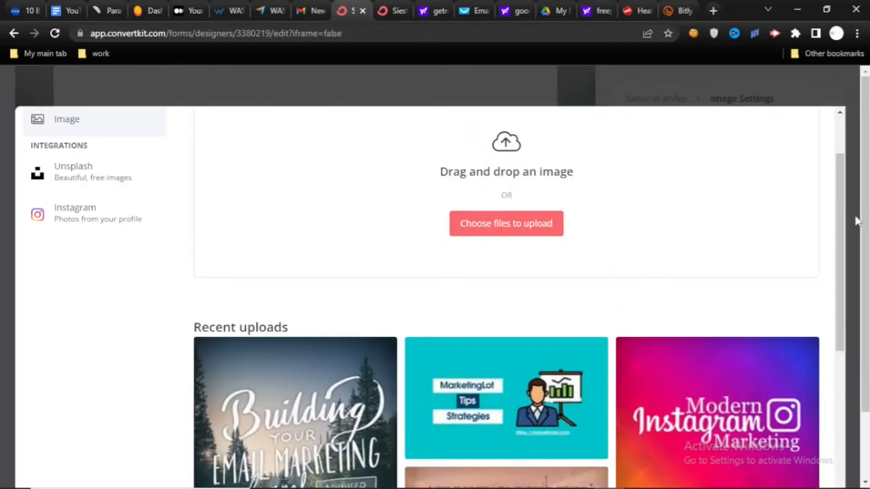
- Upload Modern Instagram Marketing_8 from the Ecovers folder as the new book cover image
{"action": "left_click", "coordinate": [523, 223]}
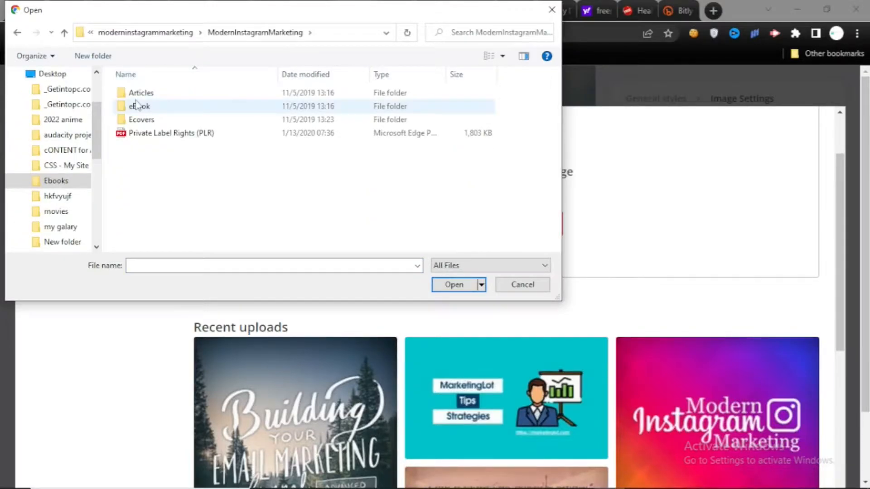
{"action": "double_click", "coordinate": [145, 119]}
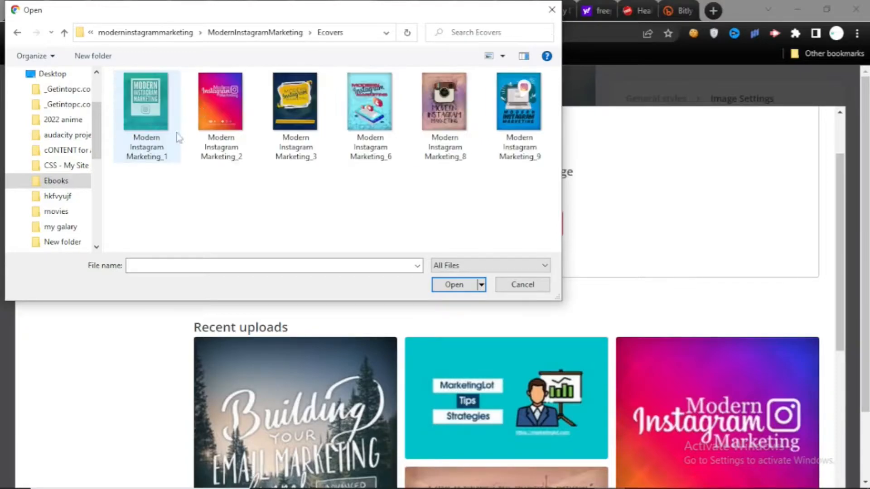
{"action": "left_click", "coordinate": [444, 109]}
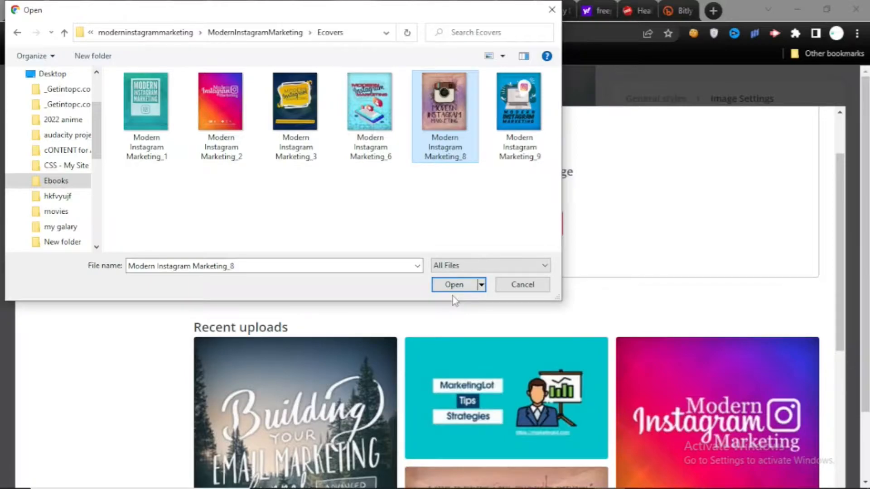
{"action": "left_click", "coordinate": [453, 284]}
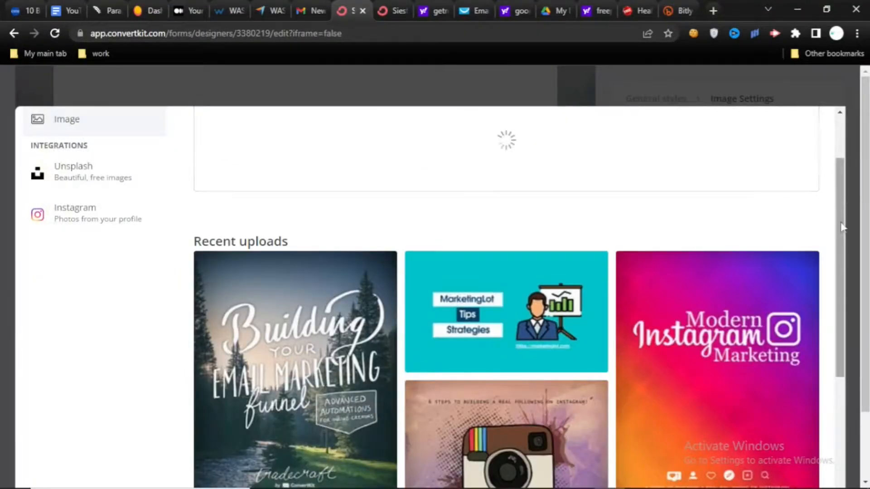
{"action": "left_click_drag", "start_coordinate": [841, 226], "coordinate": [844, 186]}
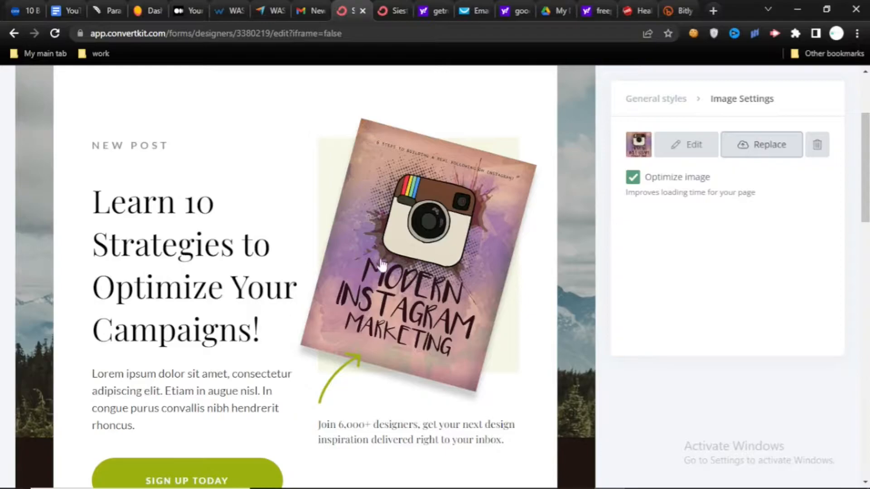
- Compare the new cover section with the finished Instagram marketing page, and return to the new Siesta page
{"action": "left_click_drag", "start_coordinate": [865, 168], "coordinate": [868, 217]}
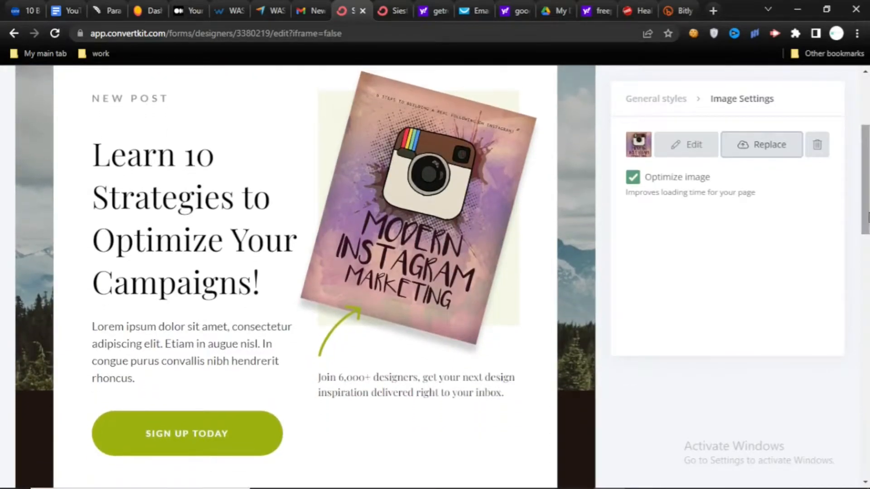
{"action": "left_click", "coordinate": [394, 5]}
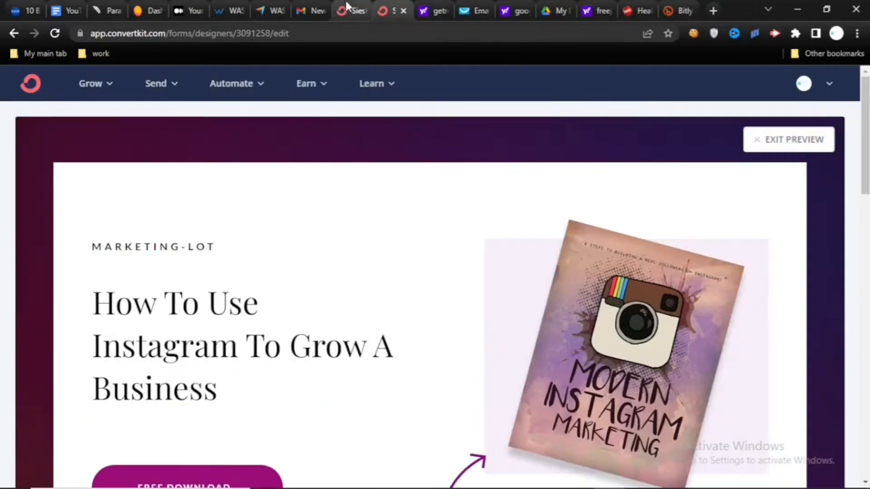
{"action": "left_click", "coordinate": [346, 1]}
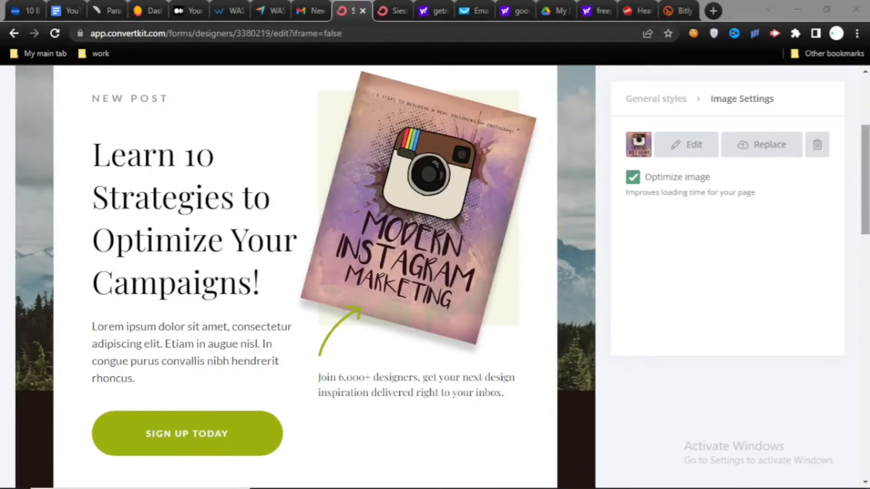
- Replace the NEW POST preheader with MARKETING-LOT and set its font color to black
{"action": "scroll", "coordinate": [211, 162], "scroll_direction": "up", "scroll_amount": 3}
{"action": "left_click_drag", "start_coordinate": [162, 209], "coordinate": [105, 208]}
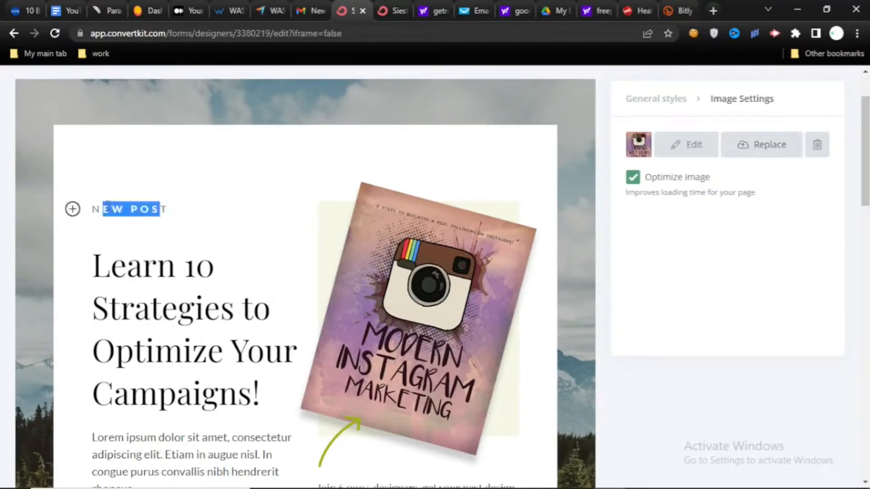
{"action": "left_click", "coordinate": [176, 214]}
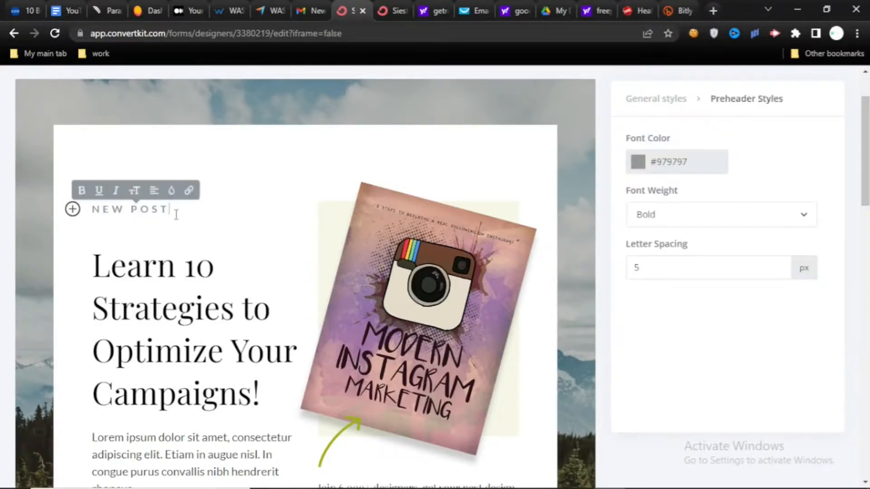
{"action": "left_click_drag", "start_coordinate": [177, 214], "coordinate": [95, 209]}
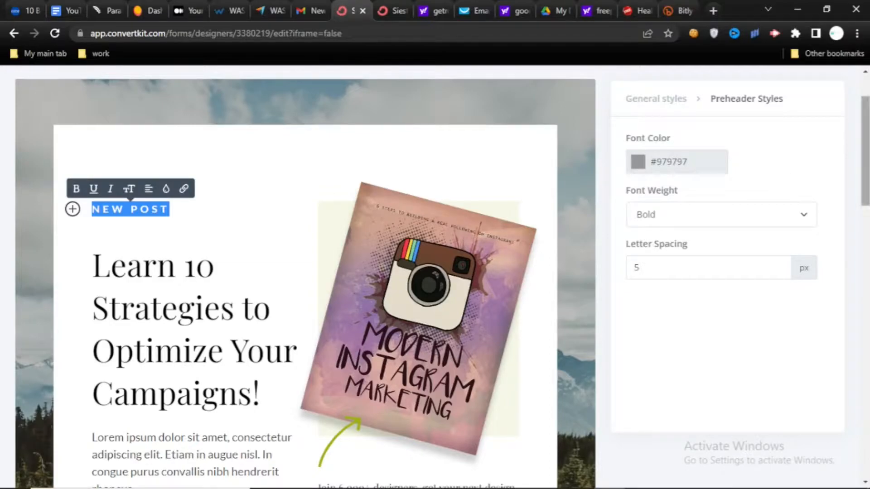
{"action": "scroll", "coordinate": [864, 150], "scroll_direction": "down", "scroll_amount": 1}
{"action": "scroll", "coordinate": [118, 213], "scroll_direction": "up", "scroll_amount": 1}
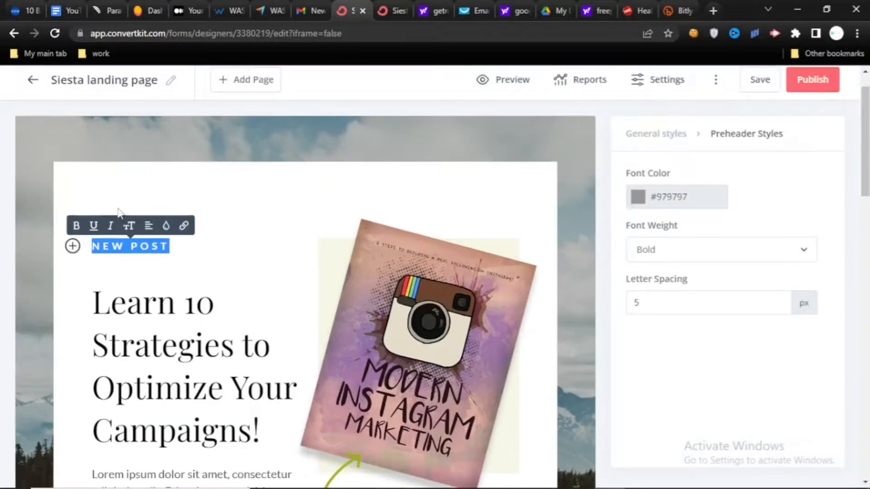
{"action": "left_click", "coordinate": [176, 245]}
{"action": "key", "text": "BackSpace"}
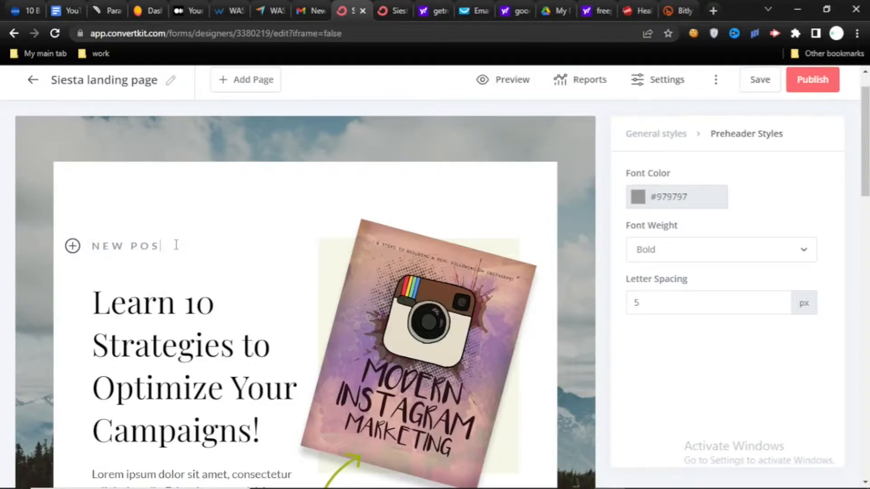
{"action": "key", "text": "BackSpace"}
{"action": "key", "text": "BackSpace"}
{"action": "key", "text": "BackSpace"}
{"action": "key", "text": "BackSpace"}
{"action": "key", "text": "BackSpace"}
{"action": "key", "text": "BackSpace"}
{"action": "key", "text": "BackSpace"}
{"action": "type", "text": "MARK"}
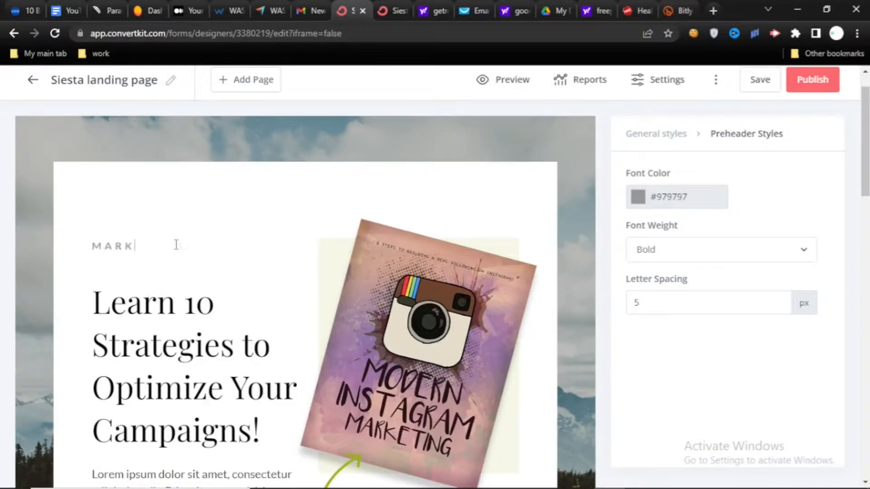
{"action": "type", "text": "ETING-LOT"}
{"action": "left_click", "coordinate": [655, 204]}
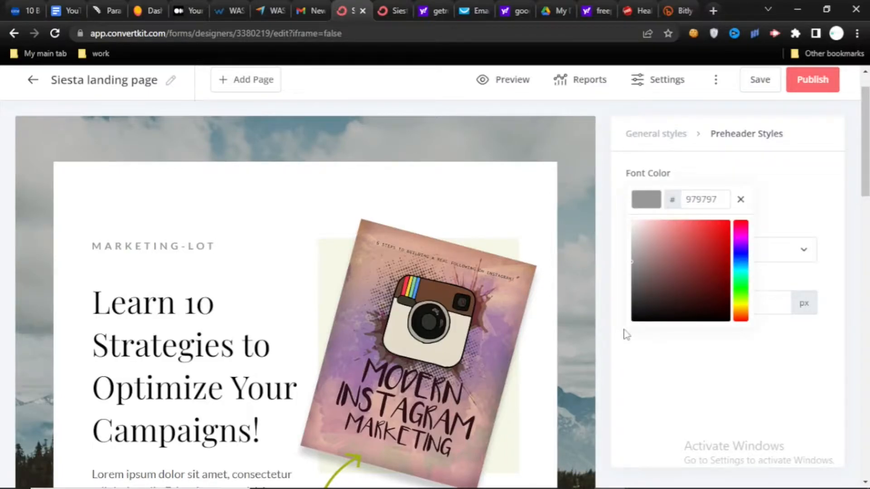
{"action": "left_click_drag", "start_coordinate": [625, 334], "coordinate": [634, 338]}
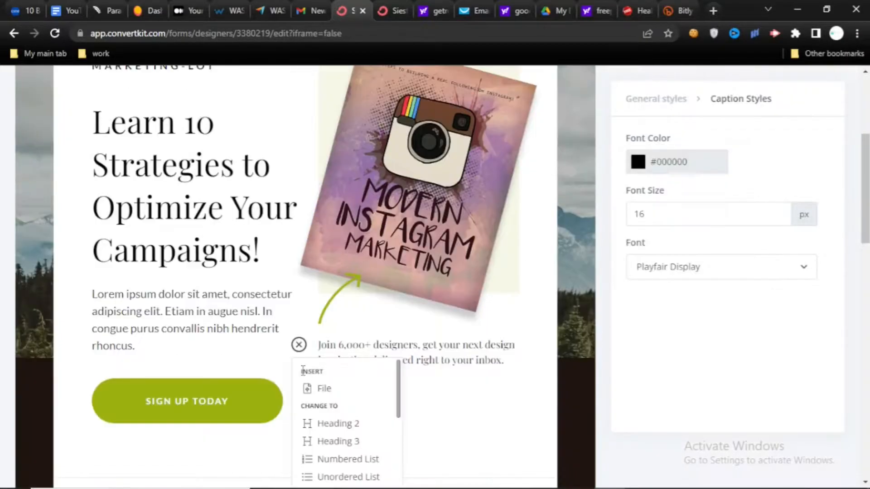
- Look through the insert and change-to options for the caption below the cover and the paragraph below the headline
{"action": "scroll", "coordinate": [398, 390], "scroll_direction": "down", "scroll_amount": 1}
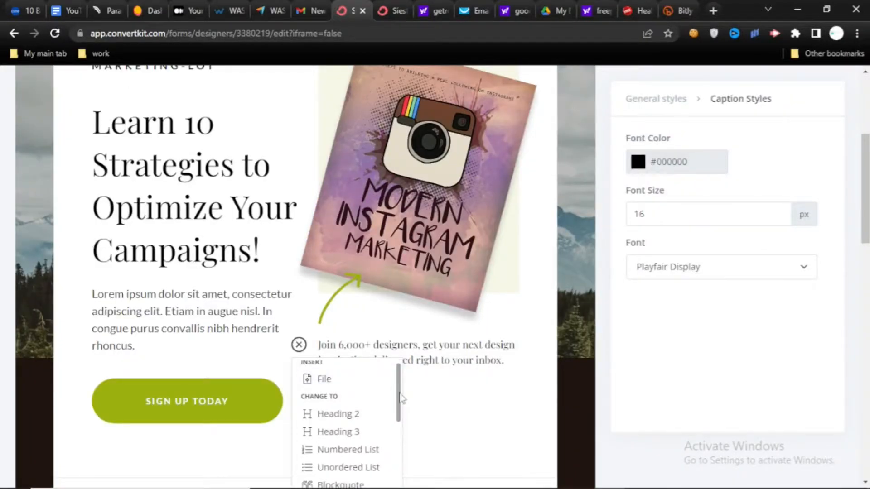
{"action": "scroll", "coordinate": [400, 397], "scroll_direction": "down", "scroll_amount": 3}
{"action": "scroll", "coordinate": [393, 419], "scroll_direction": "up", "scroll_amount": 2}
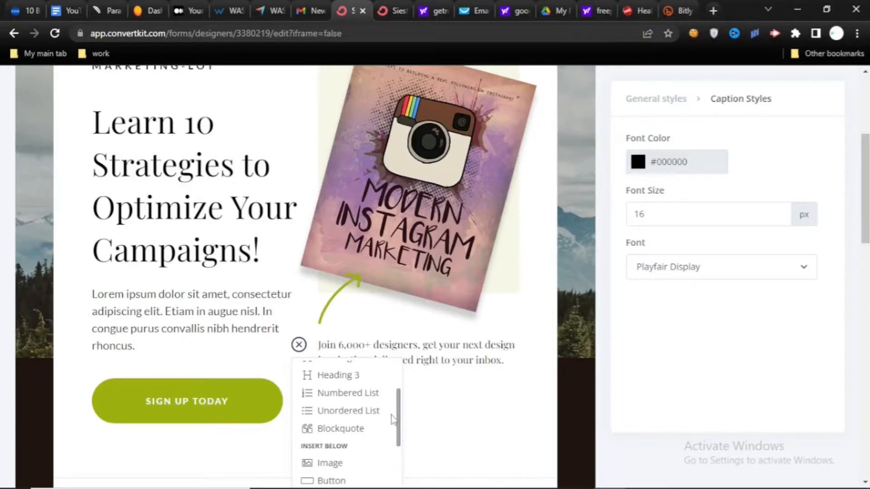
{"action": "scroll", "coordinate": [393, 419], "scroll_direction": "up", "scroll_amount": 3}
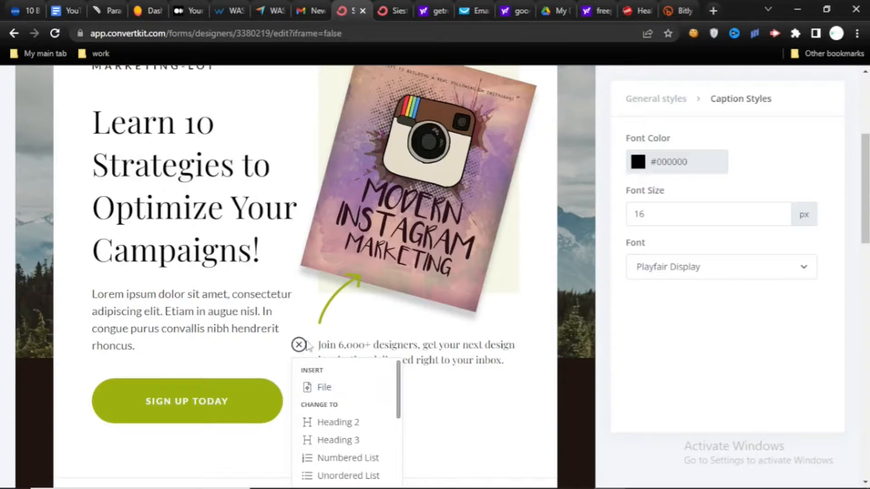
{"action": "left_click", "coordinate": [457, 428]}
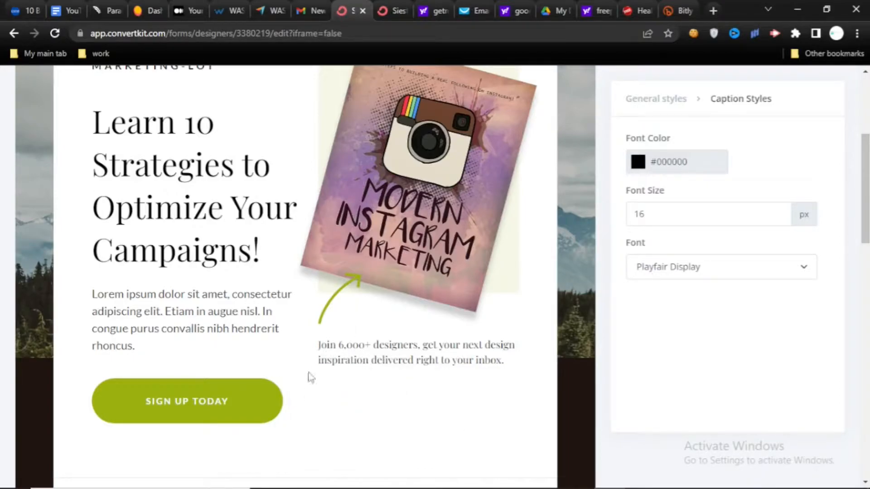
{"action": "left_click", "coordinate": [298, 346]}
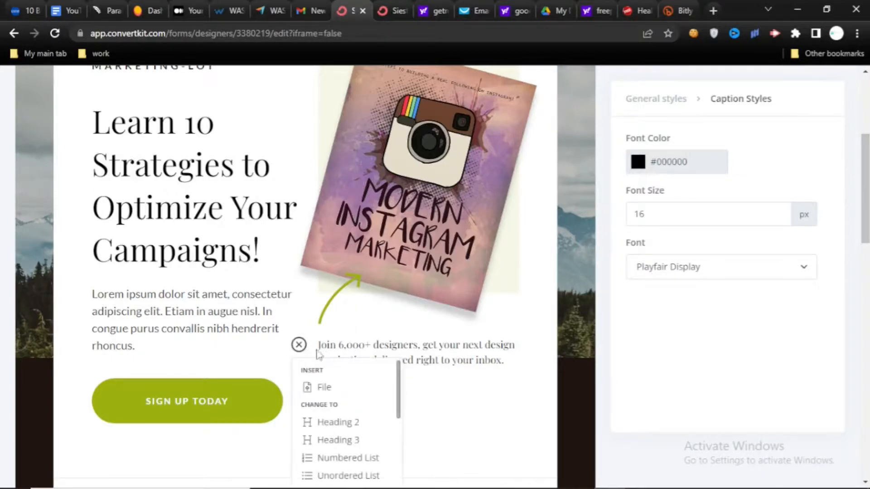
{"action": "left_click", "coordinate": [88, 299]}
{"action": "left_click", "coordinate": [72, 293]}
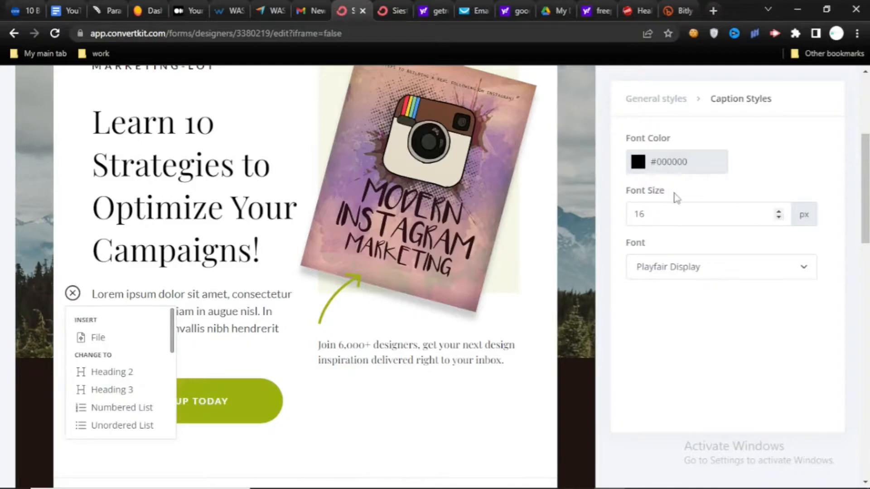
- Check the headline on the finished reference page and change the new page's headline to "Learn How TO Use Instagram To Grow Your Business"
{"action": "left_click_drag", "start_coordinate": [867, 192], "coordinate": [867, 167]}
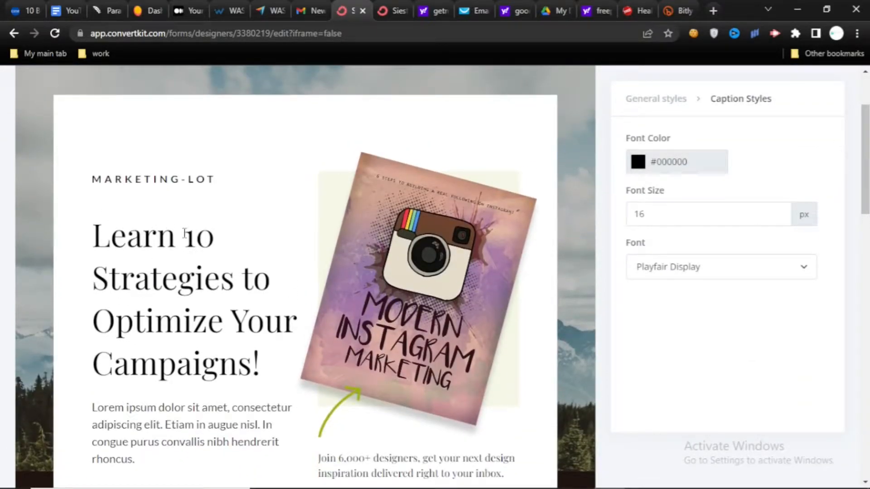
{"action": "left_click", "coordinate": [390, 10]}
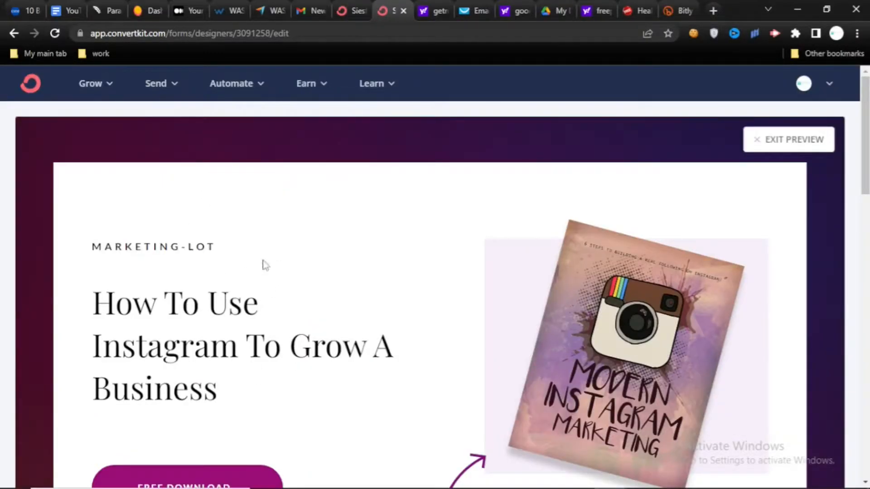
{"action": "left_click", "coordinate": [346, 13]}
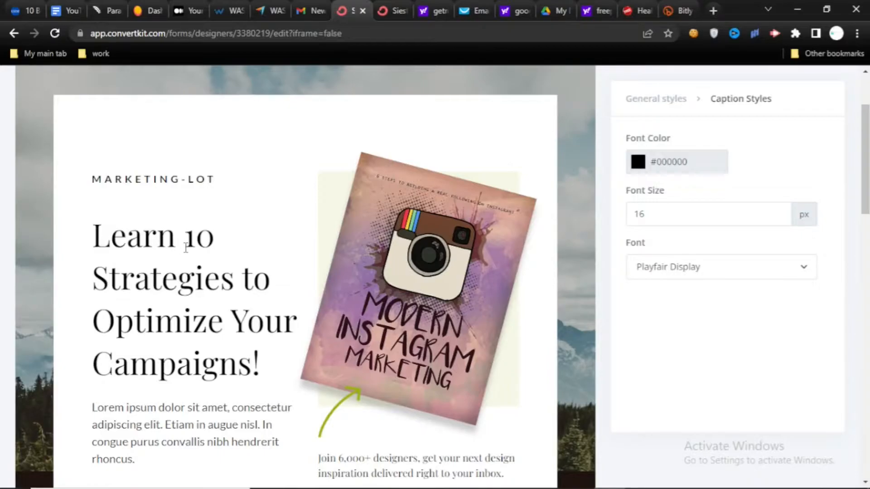
{"action": "left_click_drag", "start_coordinate": [186, 248], "coordinate": [260, 367]}
{"action": "type", "text": "How TO Use I"}
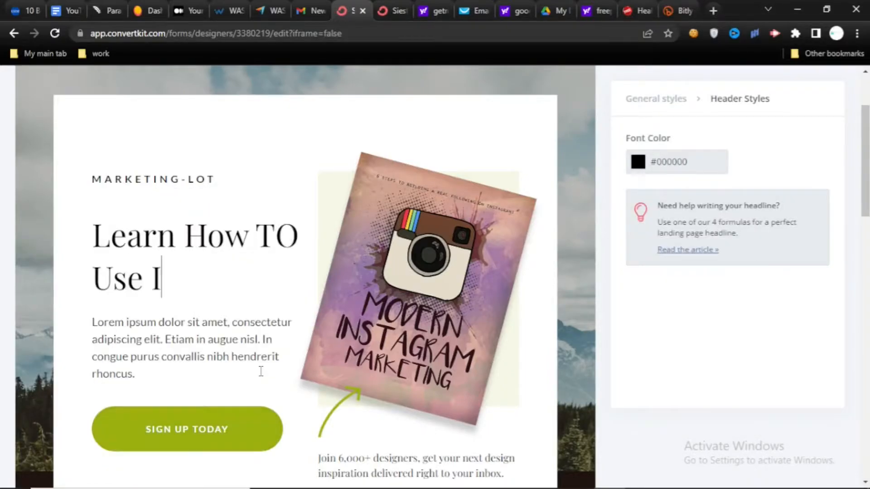
{"action": "type", "text": "nstagram To Grow Your Business"}
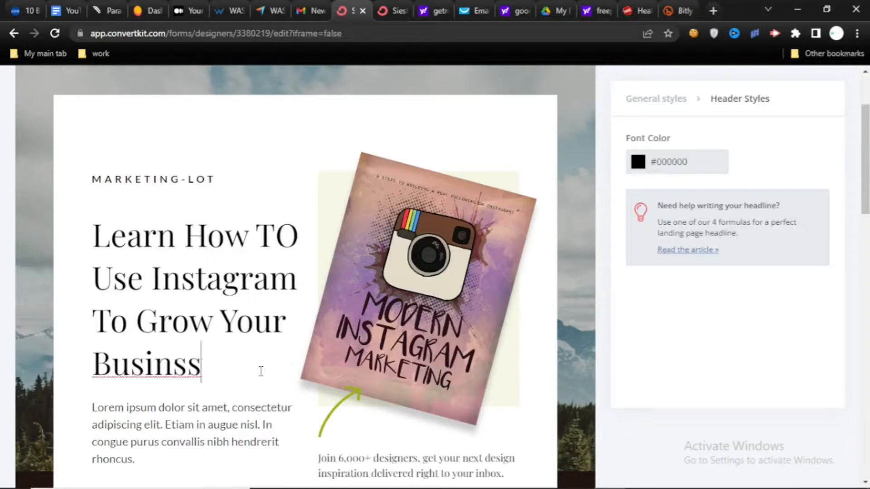
- Replace the placeholder paragraph below the headline with "6 Steps to Building a Real Following on Instagram"
{"action": "scroll", "coordinate": [159, 409], "scroll_direction": "down", "scroll_amount": 1}
{"action": "left_click_drag", "start_coordinate": [138, 377], "coordinate": [141, 310]}
{"action": "key", "text": "BackSpace"}
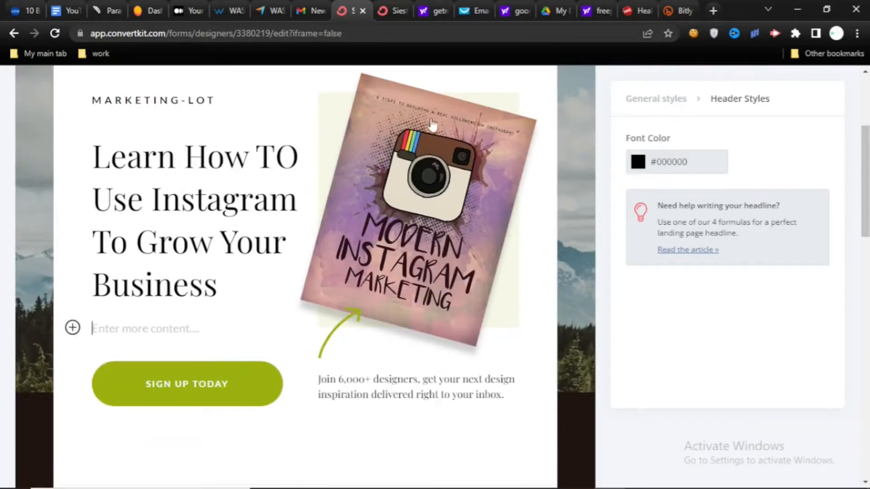
{"action": "type", "text": "6 steps to buildi"}
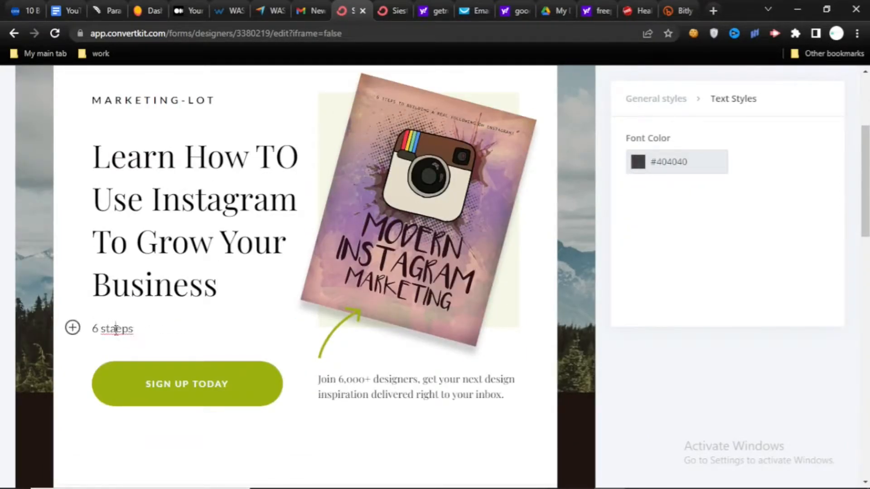
{"action": "type", "text": "ng a real following on insgram"}
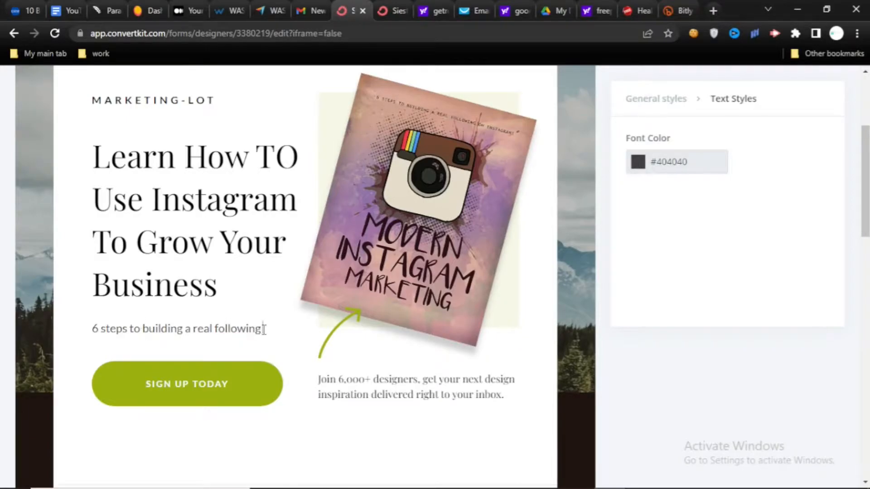
{"action": "key", "text": "BackSpace"}
{"action": "key", "text": "BackSpace"}
{"action": "key", "text": "BackSpace"}
{"action": "key", "text": "BackSpace"}
{"action": "type", "text": "tagram"}
{"action": "left_click", "coordinate": [95, 346]}
{"action": "key", "text": "BackSpace"}
{"action": "type", "text": "I"}
{"action": "left_click", "coordinate": [218, 330]}
{"action": "key", "text": "BackSpace"}
{"action": "type", "text": "F"}
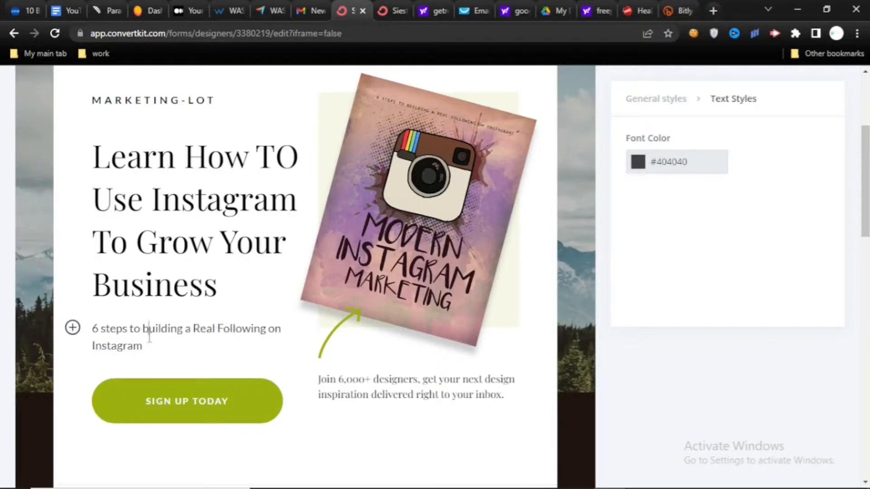
- Replace the caption below the book cover with "Instagram Marketing is a Marathon not a Sprint" and set its font to Domine
{"action": "left_click_drag", "start_coordinate": [317, 379], "coordinate": [508, 398]}
{"action": "key", "text": "alt+Tab"}
{"action": "key", "text": "ctrl+c"}
{"action": "key", "text": "alt+Tab"}
{"action": "key", "text": "ctrl+v"}
{"action": "left_click", "coordinate": [721, 267]}
{"action": "left_click", "coordinate": [657, 357]}
{"action": "left_click", "coordinate": [379, 403]}
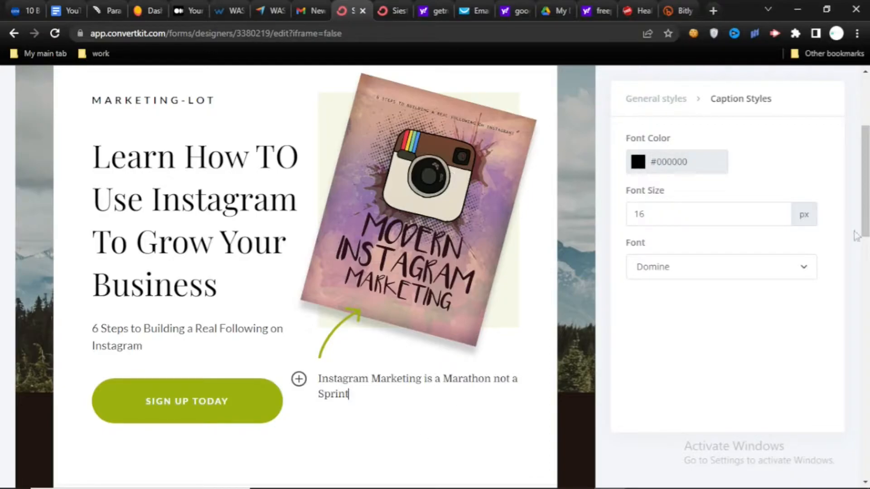
- Replace the mountain background image in the general styles with the colorful Instagram Marketing gradient image
{"action": "scroll", "coordinate": [856, 236], "scroll_direction": "down", "scroll_amount": 2}
{"action": "scroll", "coordinate": [305, 277], "scroll_direction": "down", "scroll_amount": 3}
{"action": "scroll", "coordinate": [305, 276], "scroll_direction": "up", "scroll_amount": 5}
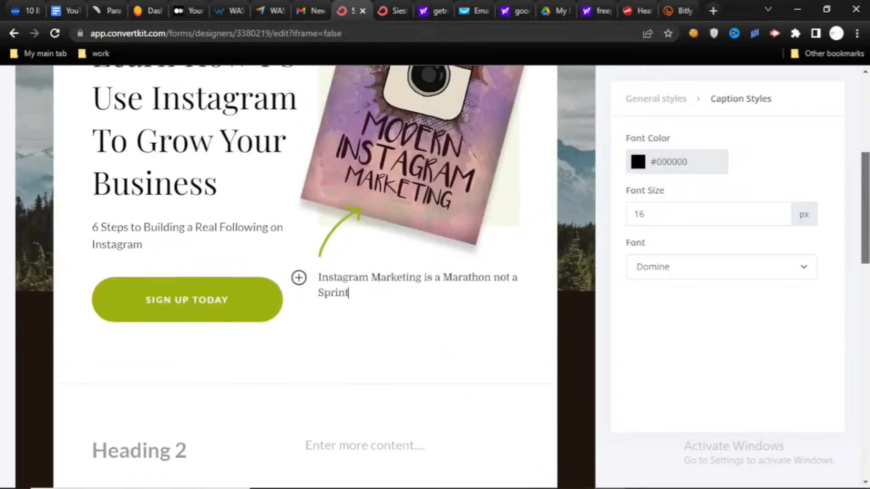
{"action": "mouse_move", "coordinate": [866, 196]}
{"action": "left_mouse_down"}
{"action": "mouse_move", "coordinate": [865, 227]}
{"action": "mouse_move", "coordinate": [865, 171]}
{"action": "mouse_move", "coordinate": [866, 207]}
{"action": "left_mouse_up"}
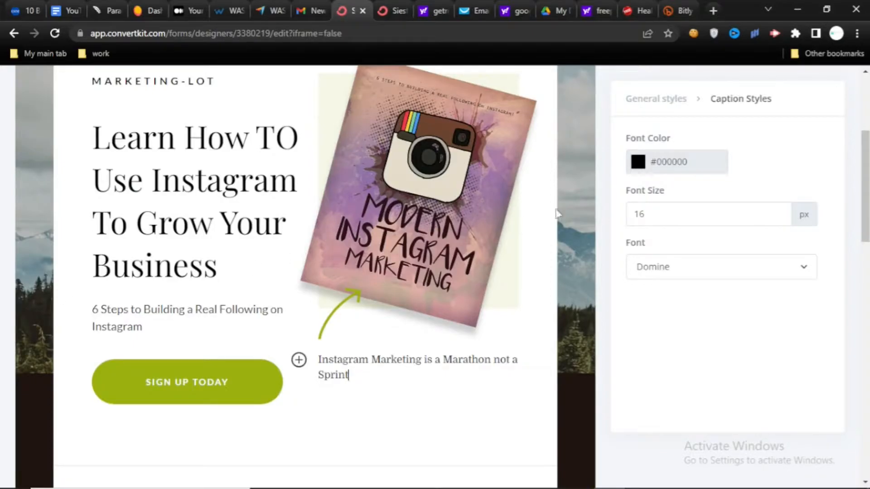
{"action": "left_click_drag", "start_coordinate": [866, 199], "coordinate": [865, 160]}
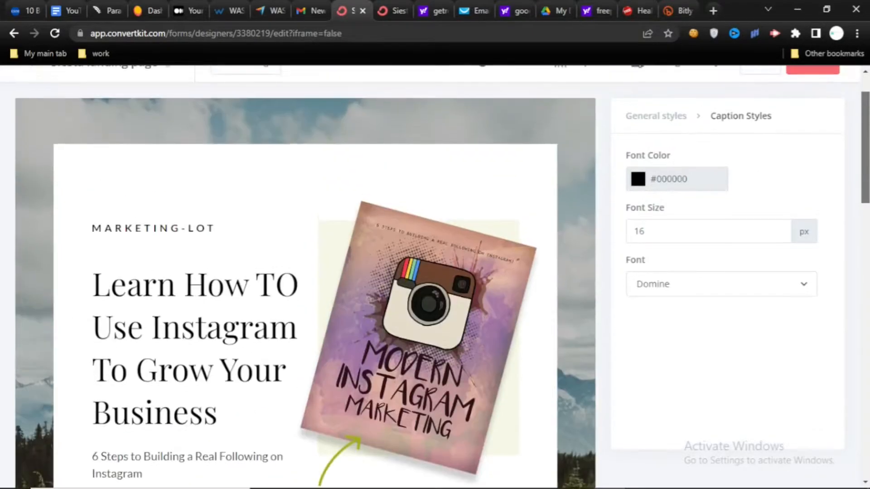
{"action": "left_click", "coordinate": [642, 114]}
{"action": "left_click_drag", "start_coordinate": [866, 187], "coordinate": [865, 244]}
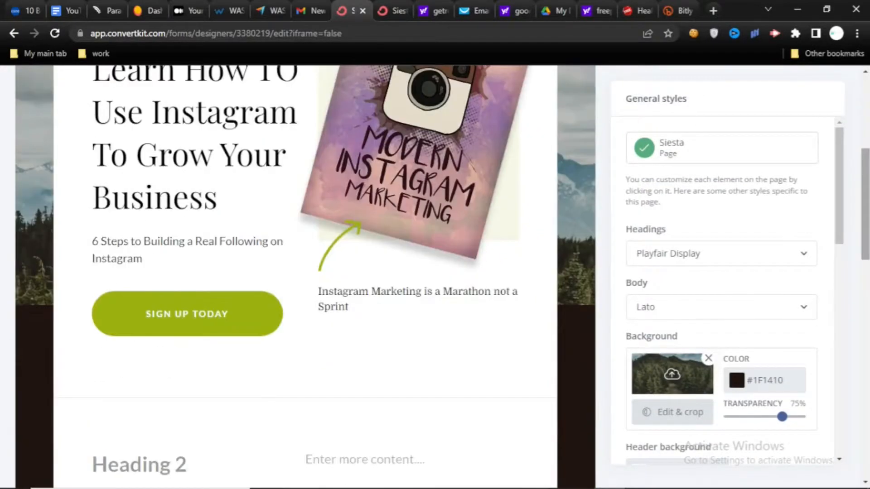
{"action": "left_click", "coordinate": [671, 376]}
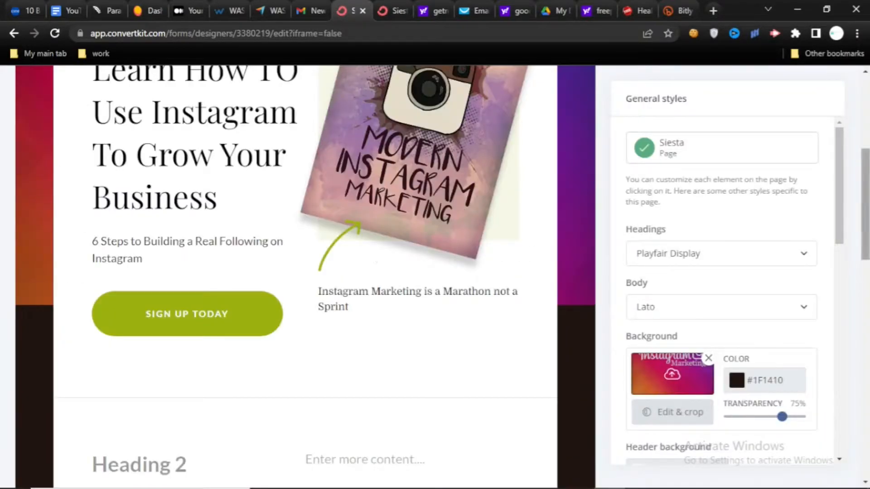
- Set the transparency of the page's background image to 19%
{"action": "mouse_move", "coordinate": [865, 204]}
{"action": "left_mouse_down"}
{"action": "mouse_move", "coordinate": [865, 132]}
{"action": "mouse_move", "coordinate": [865, 191]}
{"action": "left_mouse_up"}
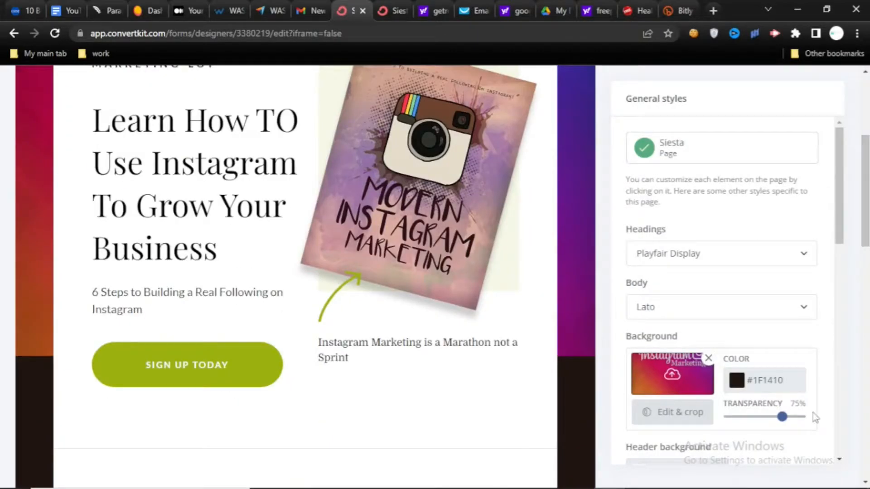
{"action": "left_click_drag", "start_coordinate": [782, 416], "coordinate": [759, 417]}
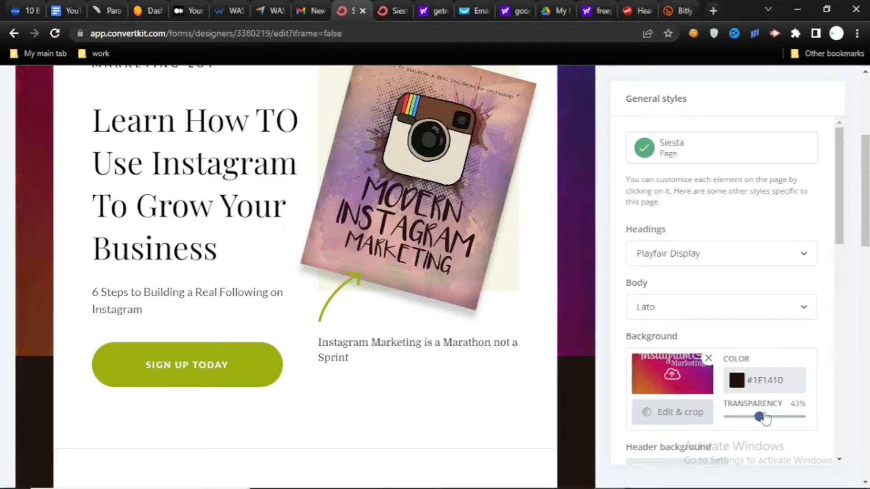
{"action": "left_click_drag", "start_coordinate": [841, 215], "coordinate": [866, 183]}
{"action": "left_click_drag", "start_coordinate": [759, 417], "coordinate": [742, 417]}
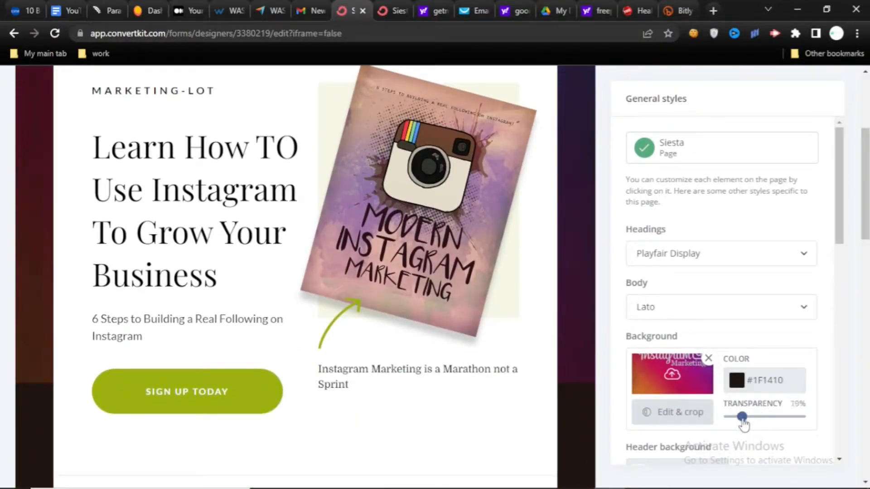
{"action": "left_click_drag", "start_coordinate": [865, 206], "coordinate": [867, 234]}
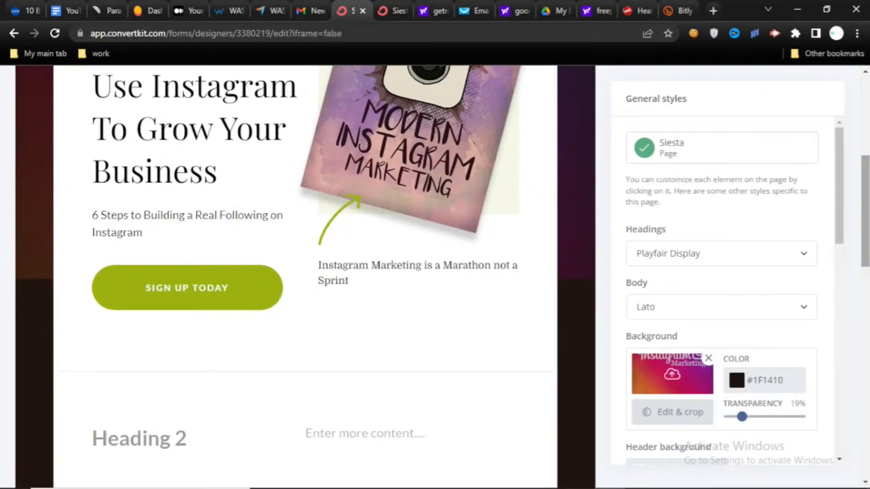
- Change the color of the arrow pointing at the book cover to magenta #B1107F
{"action": "mouse_move", "coordinate": [865, 196]}
{"action": "left_mouse_down"}
{"action": "mouse_move", "coordinate": [865, 229]}
{"action": "mouse_move", "coordinate": [865, 201]}
{"action": "left_mouse_up"}
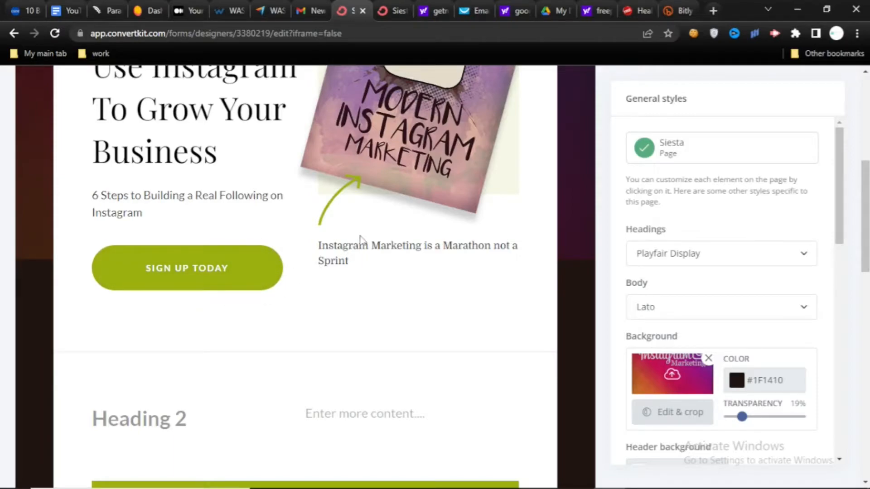
{"action": "left_click_drag", "start_coordinate": [842, 184], "coordinate": [843, 347]}
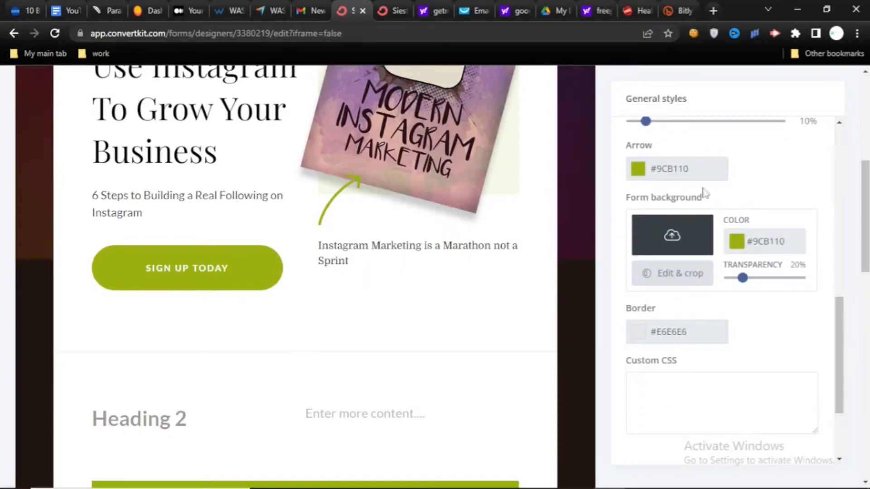
{"action": "left_click", "coordinate": [638, 169]}
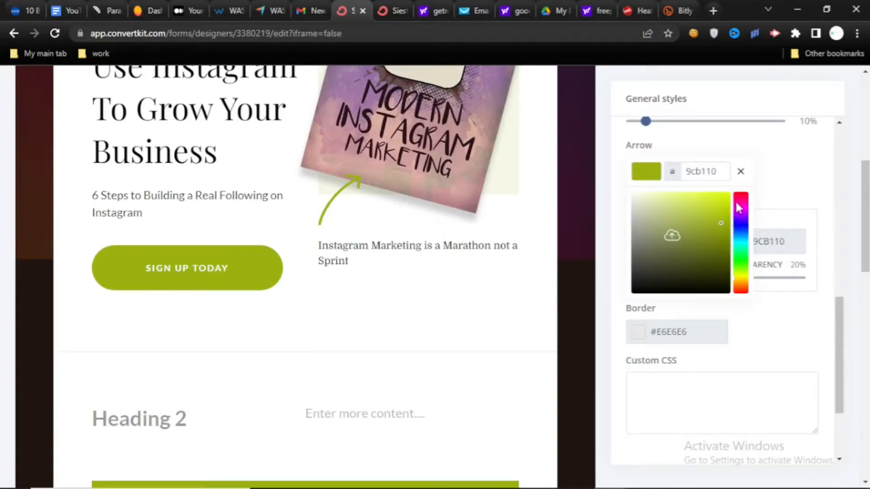
{"action": "left_click", "coordinate": [738, 209]}
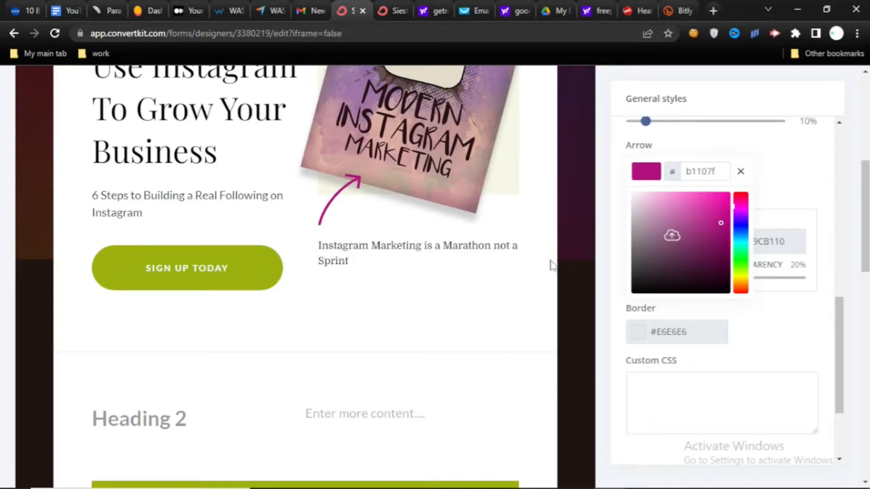
- Set the SIGN UP TODAY button's background color to magenta #B1106B and its font weight to Bold
{"action": "left_click", "coordinate": [254, 267]}
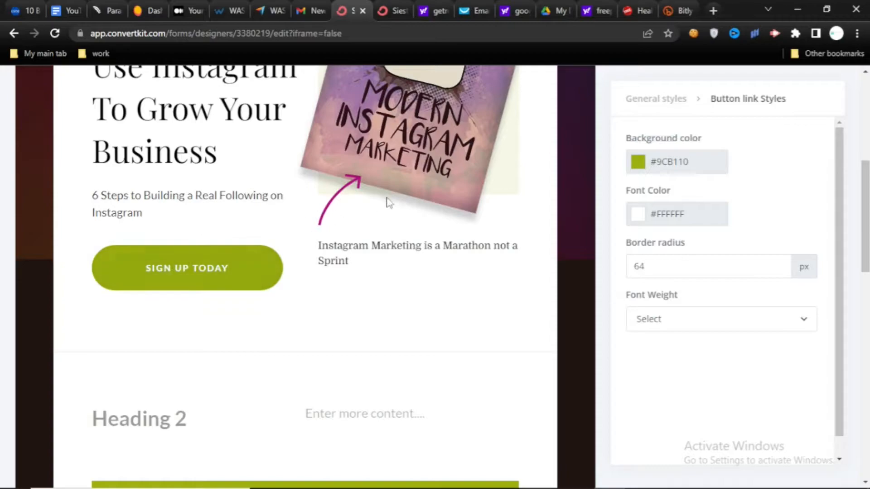
{"action": "left_click", "coordinate": [638, 163]}
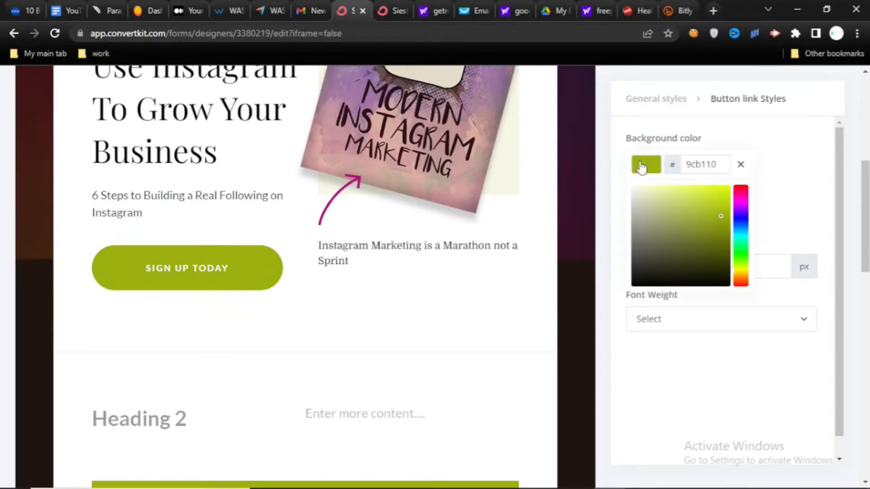
{"action": "left_click", "coordinate": [738, 197]}
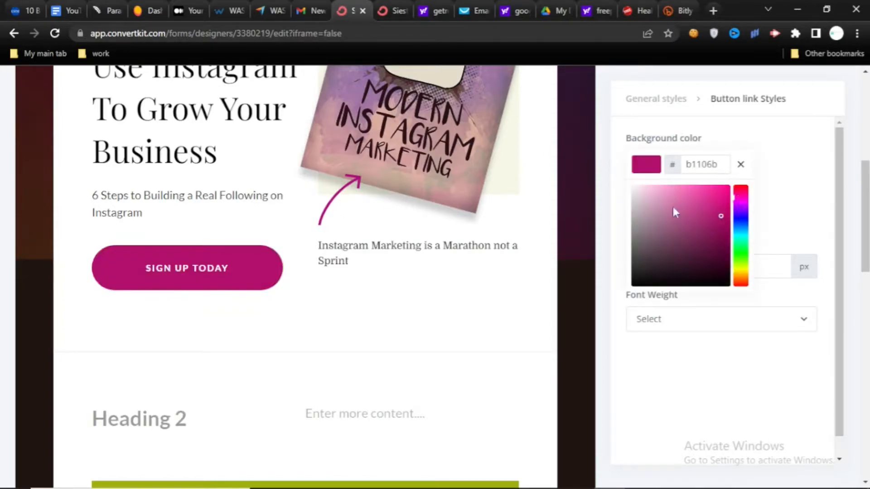
{"action": "left_click", "coordinate": [804, 320]}
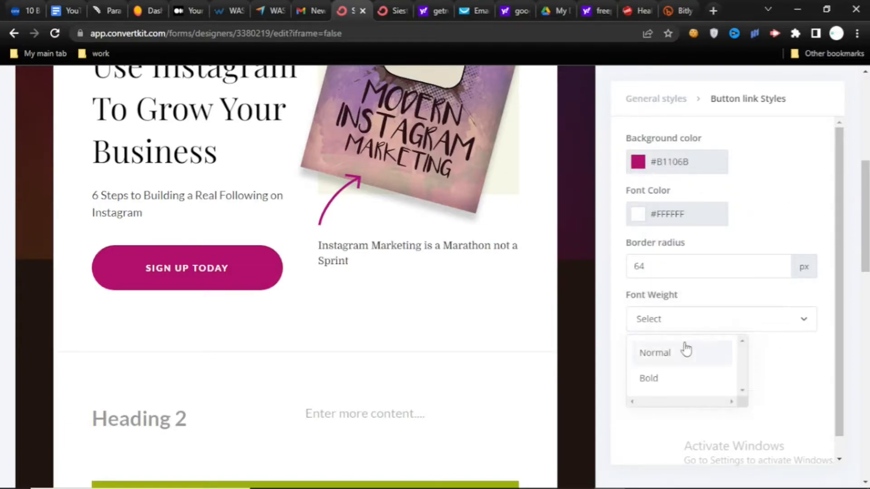
{"action": "left_click", "coordinate": [664, 387]}
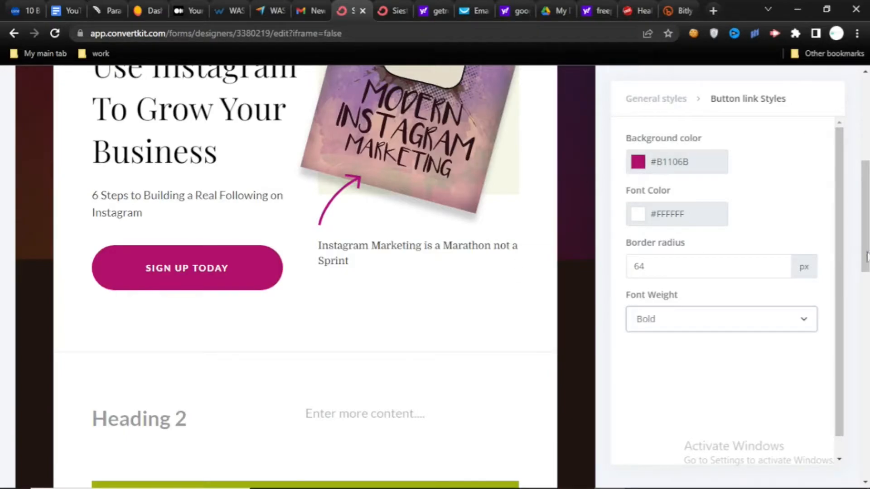
- Compare the new page with the finished reference page's cover section and black sign-up form, and return to the new page
{"action": "scroll", "coordinate": [864, 217], "scroll_direction": "up", "scroll_amount": 6}
{"action": "scroll", "coordinate": [435, 278], "scroll_direction": "down", "scroll_amount": 2}
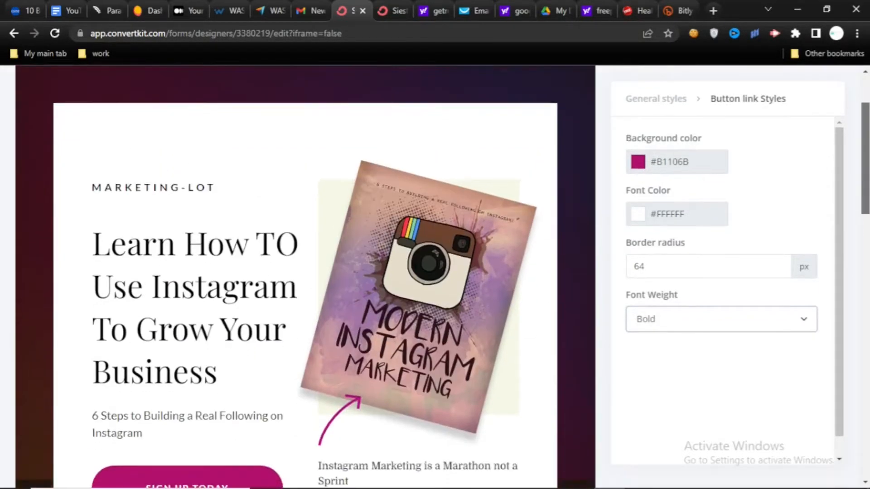
{"action": "left_click", "coordinate": [389, 6]}
{"action": "scroll", "coordinate": [865, 177], "scroll_direction": "down", "scroll_amount": 4}
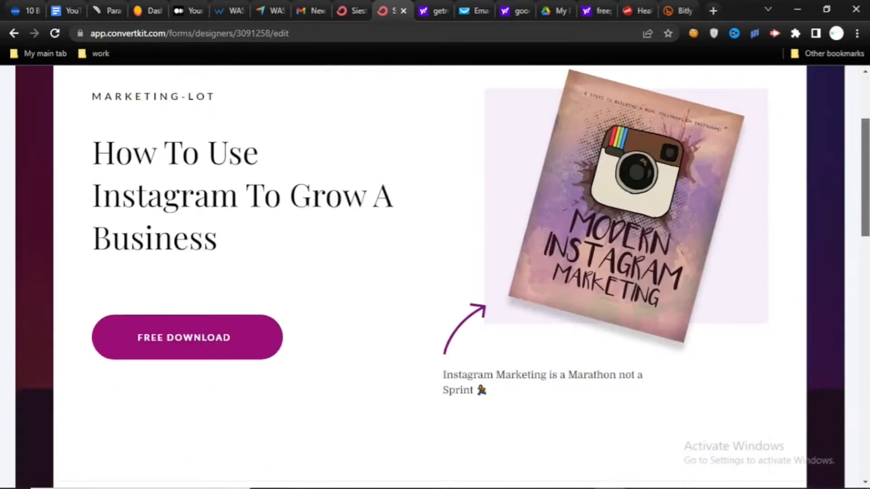
{"action": "scroll", "coordinate": [867, 177], "scroll_direction": "up", "scroll_amount": 2}
{"action": "scroll", "coordinate": [867, 177], "scroll_direction": "down", "scroll_amount": 4}
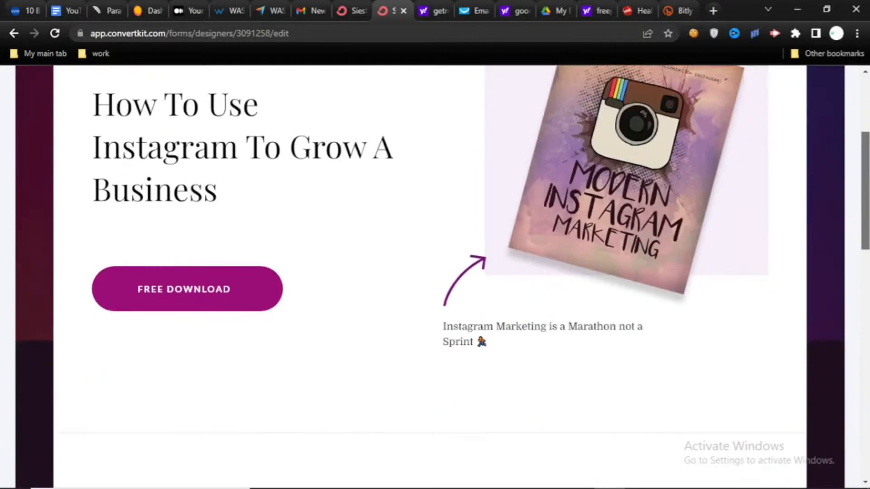
{"action": "scroll", "coordinate": [866, 177], "scroll_direction": "down", "scroll_amount": 9}
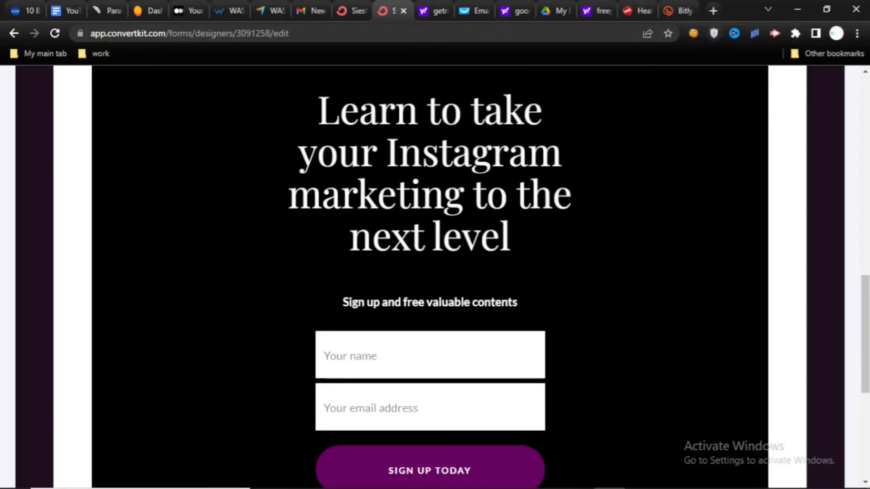
{"action": "left_click", "coordinate": [349, 10]}
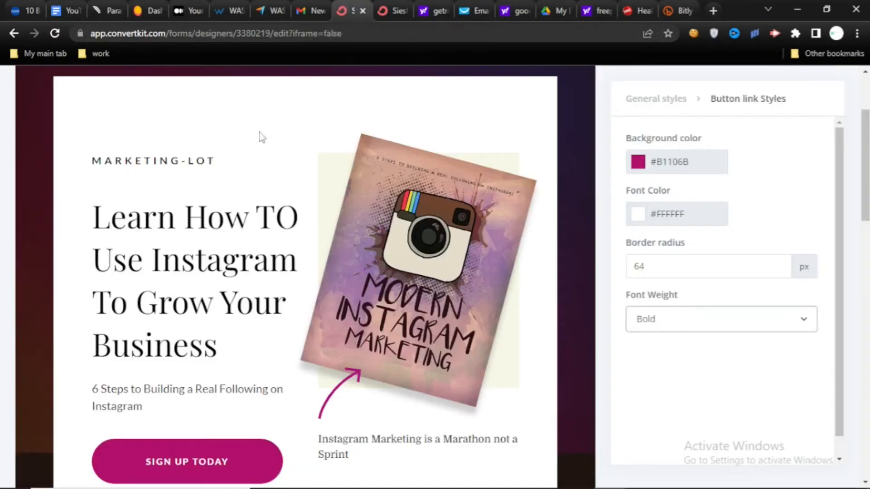
{"action": "left_click", "coordinate": [394, 9]}
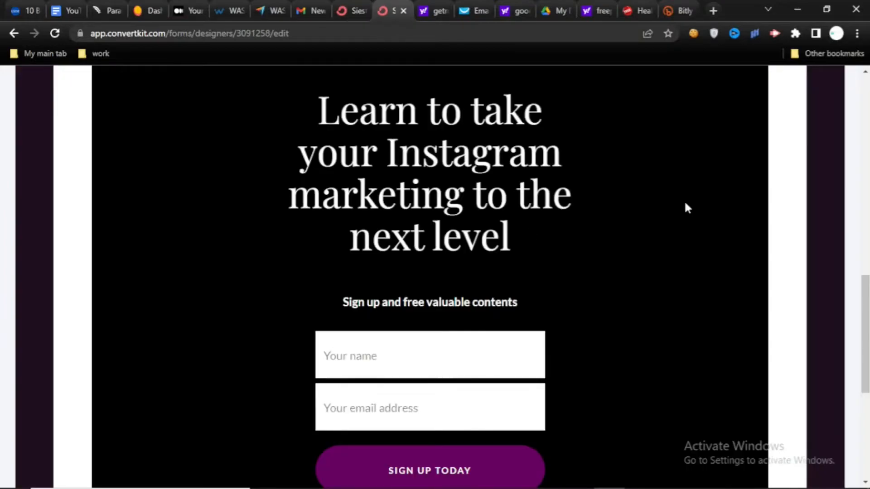
{"action": "scroll", "coordinate": [867, 322], "scroll_direction": "up", "scroll_amount": 10}
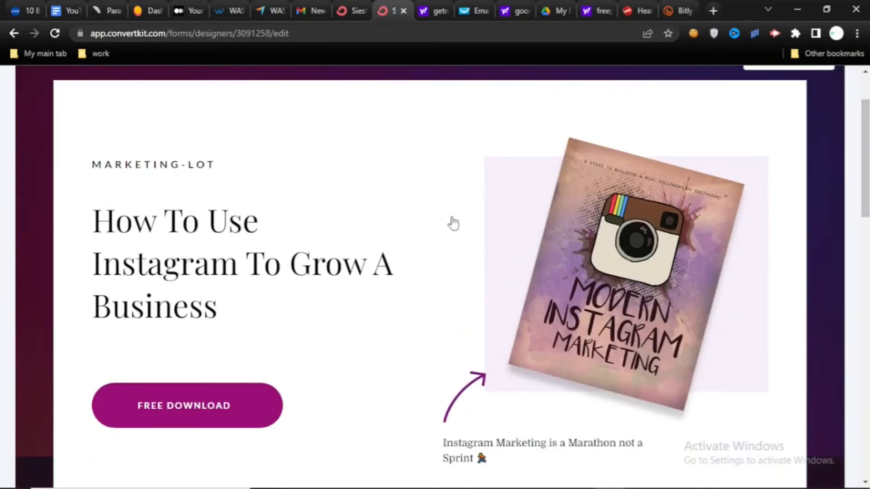
{"action": "scroll", "coordinate": [179, 415], "scroll_direction": "down", "scroll_amount": 10}
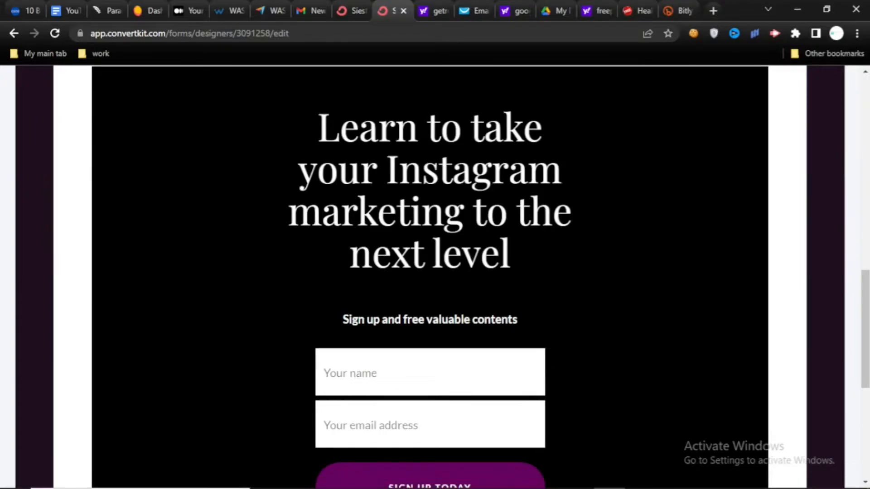
{"action": "left_click", "coordinate": [336, 8]}
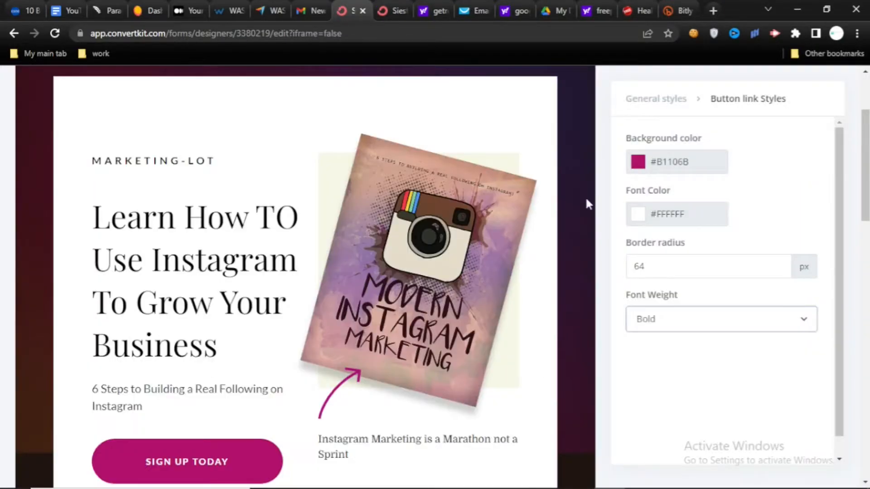
- Change the background color of the sign-up form from the page's general styles to black #000000
{"action": "left_click", "coordinate": [865, 239]}
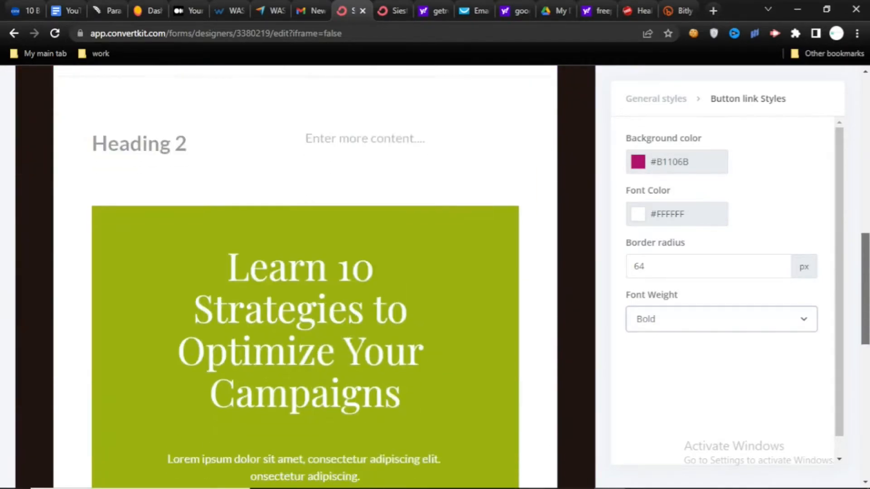
{"action": "scroll", "coordinate": [509, 194], "scroll_direction": "down", "scroll_amount": 4}
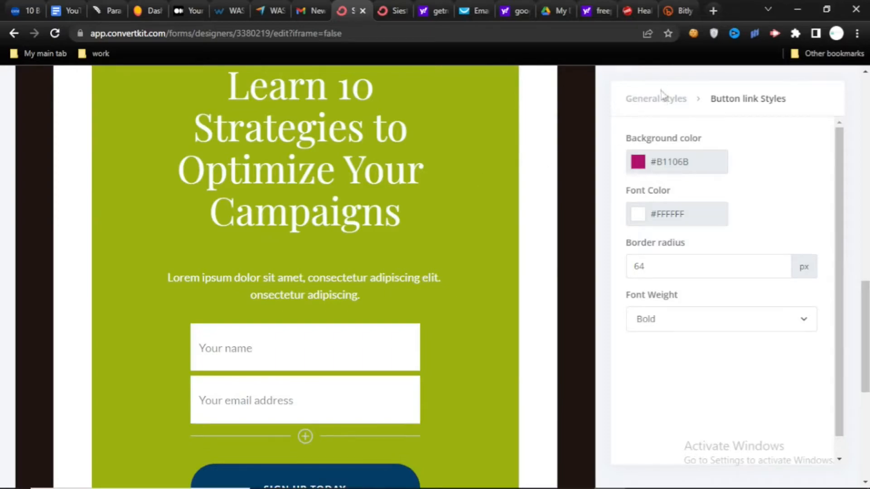
{"action": "left_click", "coordinate": [659, 103]}
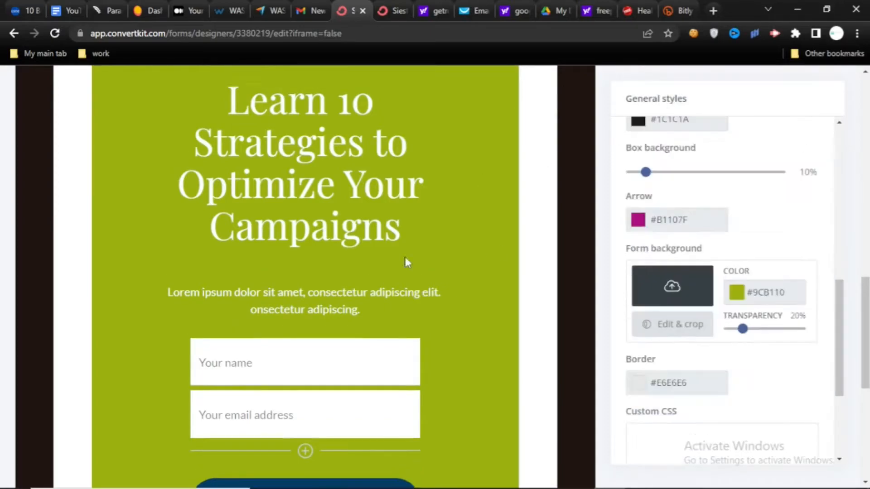
{"action": "left_click", "coordinate": [736, 292]}
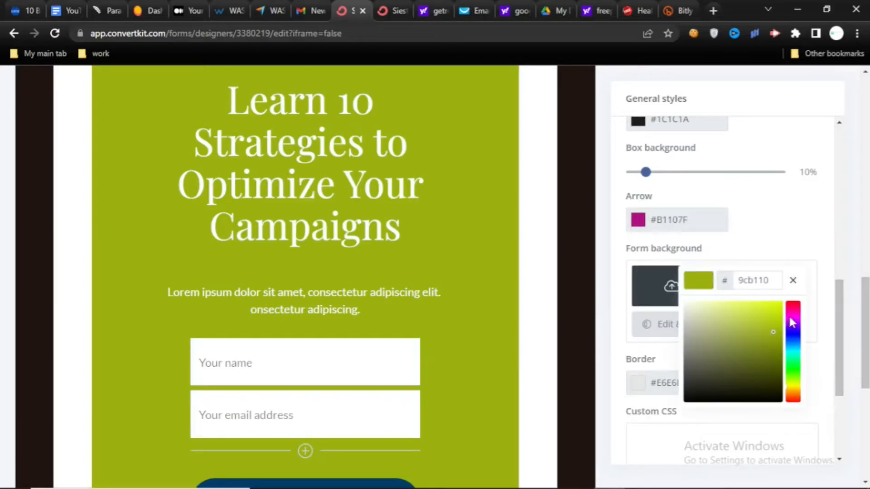
{"action": "mouse_move", "coordinate": [725, 369]}
{"action": "left_mouse_down"}
{"action": "mouse_move", "coordinate": [768, 363]}
{"action": "mouse_move", "coordinate": [727, 393]}
{"action": "mouse_move", "coordinate": [683, 388]}
{"action": "mouse_move", "coordinate": [734, 410]}
{"action": "left_mouse_up"}
{"action": "mouse_move", "coordinate": [840, 333]}
{"action": "left_mouse_down"}
{"action": "mouse_move", "coordinate": [842, 261]}
{"action": "mouse_move", "coordinate": [842, 348]}
{"action": "left_mouse_up"}
{"action": "left_click_drag", "start_coordinate": [866, 344], "coordinate": [866, 307]}
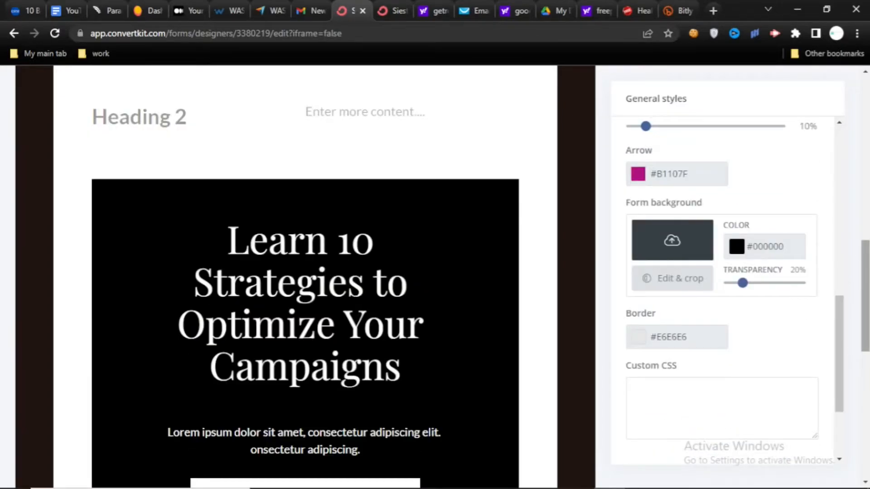
- Delete the Lorem ipsum paragraph beneath the sign-up form's heading
{"action": "scroll", "coordinate": [305, 271], "scroll_direction": "down", "scroll_amount": 1}
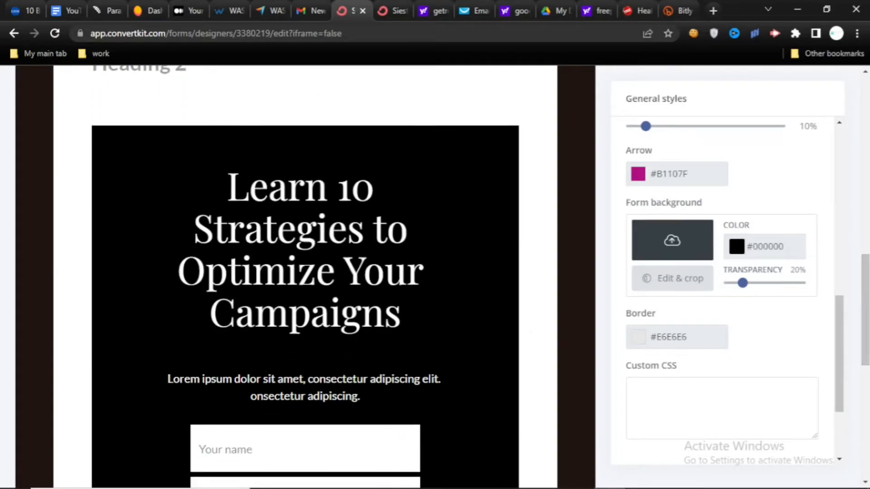
{"action": "left_click", "coordinate": [352, 396]}
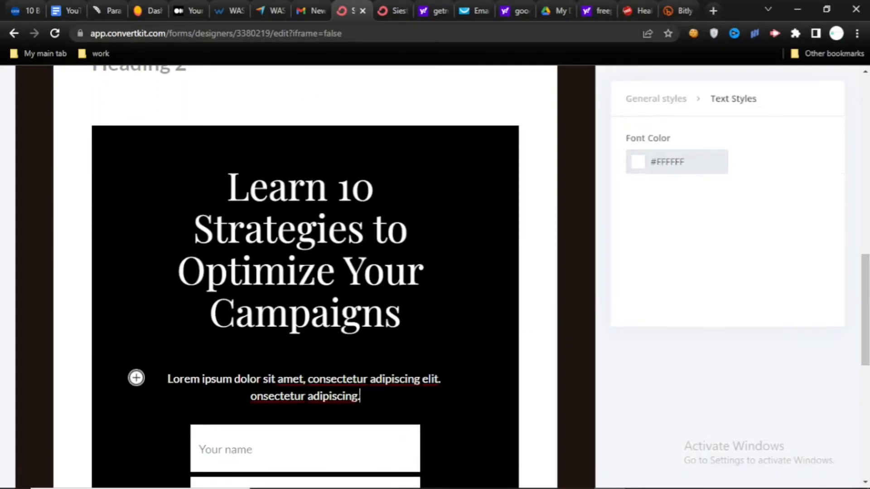
{"action": "key", "text": "ctrl+a"}
{"action": "key", "text": "BackSpace"}
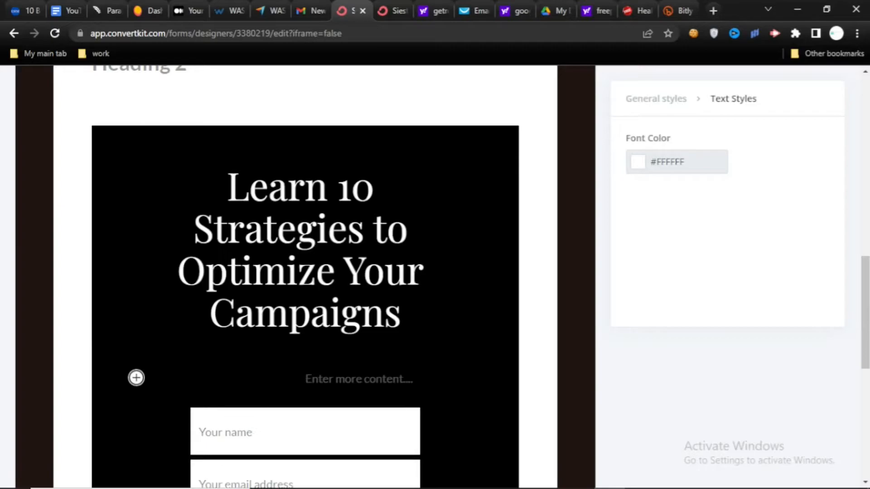
- Consult the reference page's form heading and reword the new form's heading as "Learn to Take Your Instagram Marketing To The Next Level"
{"action": "left_click", "coordinate": [538, 217]}
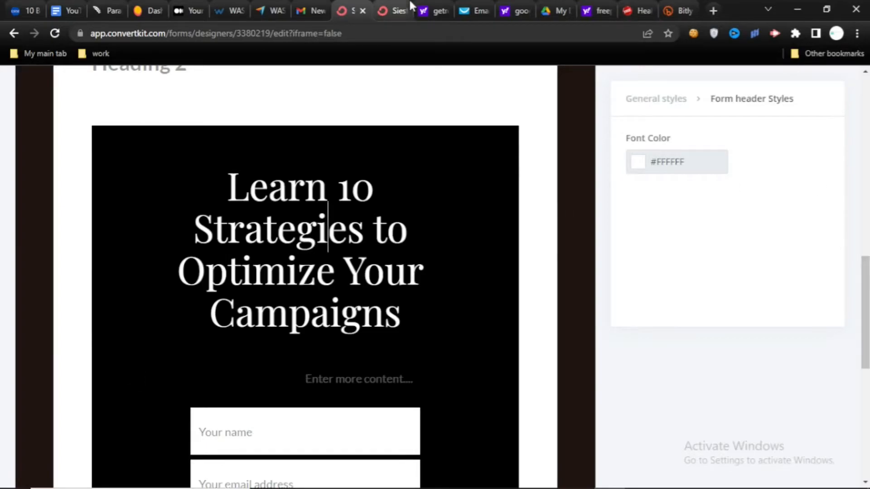
{"action": "left_click", "coordinate": [392, 9]}
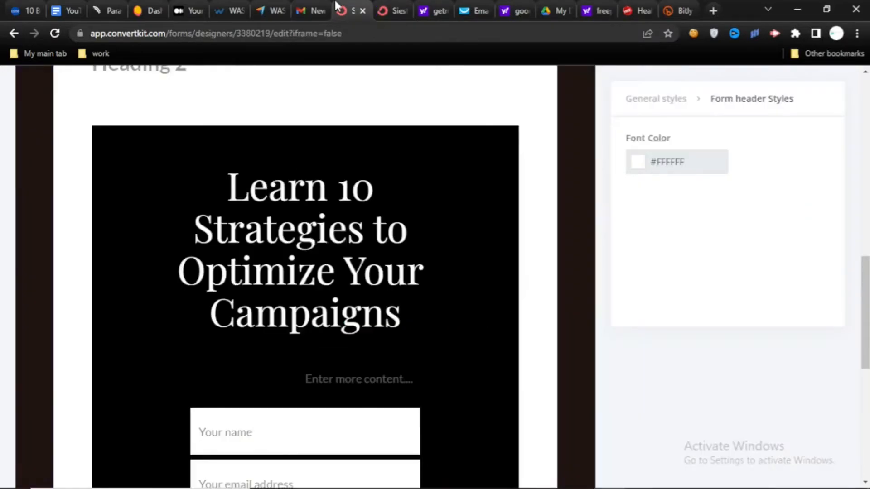
{"action": "left_click", "coordinate": [349, 10]}
{"action": "left_click_drag", "start_coordinate": [339, 189], "coordinate": [401, 314]}
{"action": "type", "text": "to"}
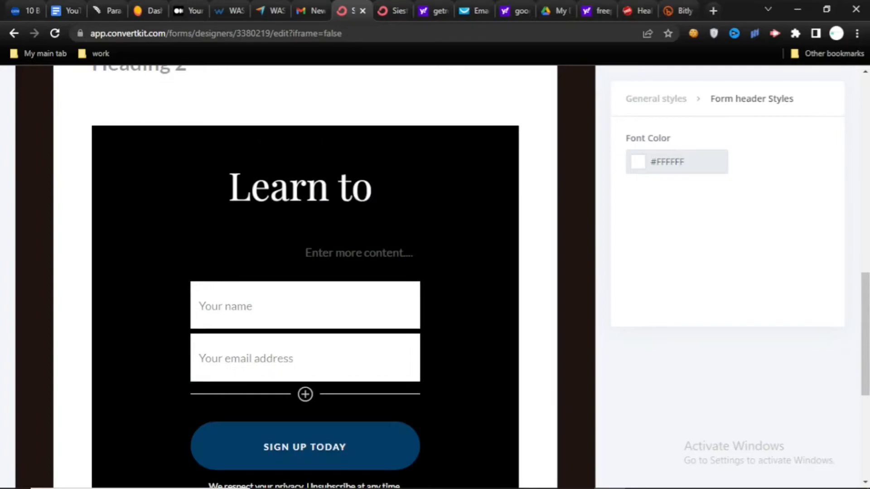
{"action": "type", "text": " Take Your Instagram Marketing To The Next Level"}
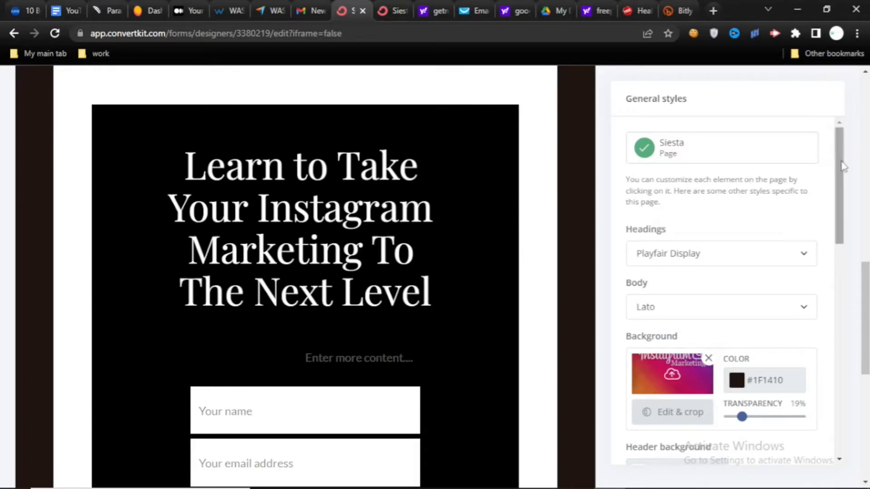
- Try adding an extra field below the form's email field, saved as a Tag, and delete that field
{"action": "mouse_move", "coordinate": [840, 164]}
{"action": "left_mouse_down"}
{"action": "mouse_move", "coordinate": [842, 195]}
{"action": "mouse_move", "coordinate": [843, 150]}
{"action": "left_mouse_up"}
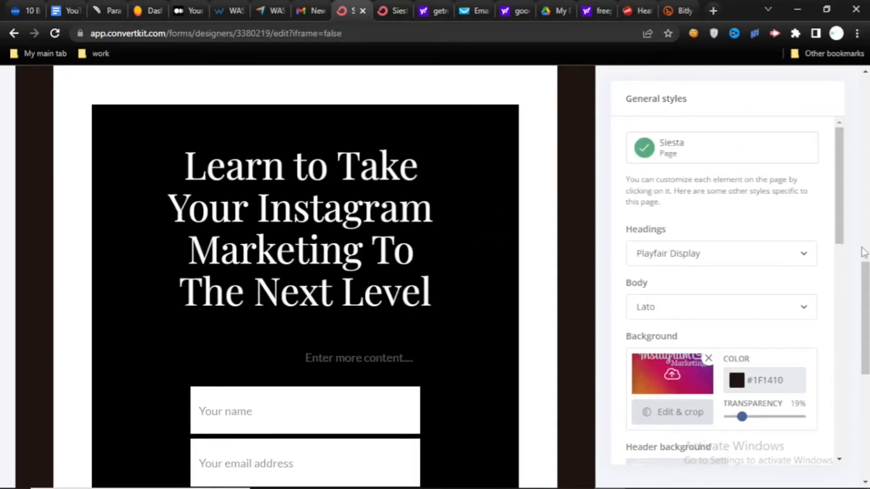
{"action": "scroll", "coordinate": [863, 254], "scroll_direction": "down", "scroll_amount": 3}
{"action": "scroll", "coordinate": [305, 272], "scroll_direction": "up", "scroll_amount": 1}
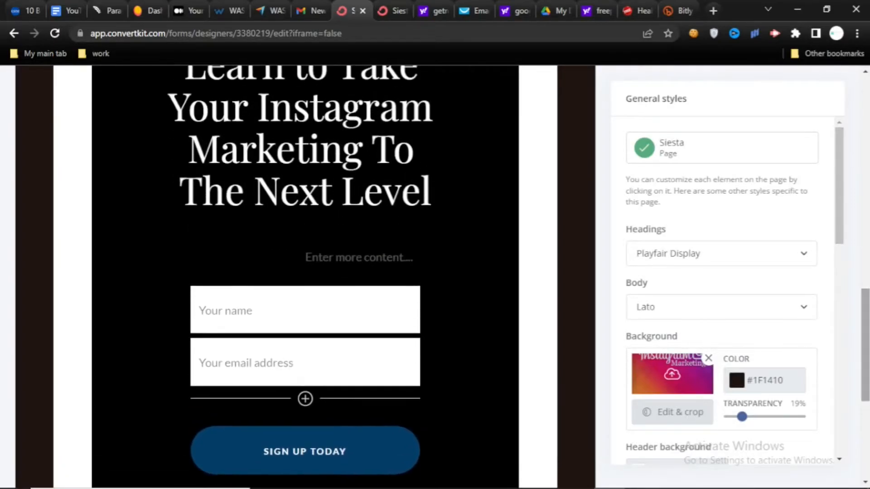
{"action": "scroll", "coordinate": [305, 272], "scroll_direction": "down", "scroll_amount": 1}
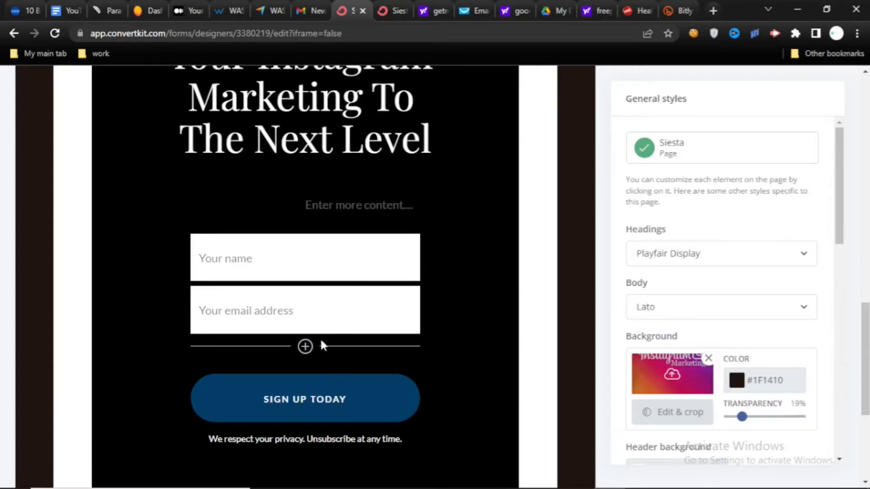
{"action": "left_click", "coordinate": [305, 347]}
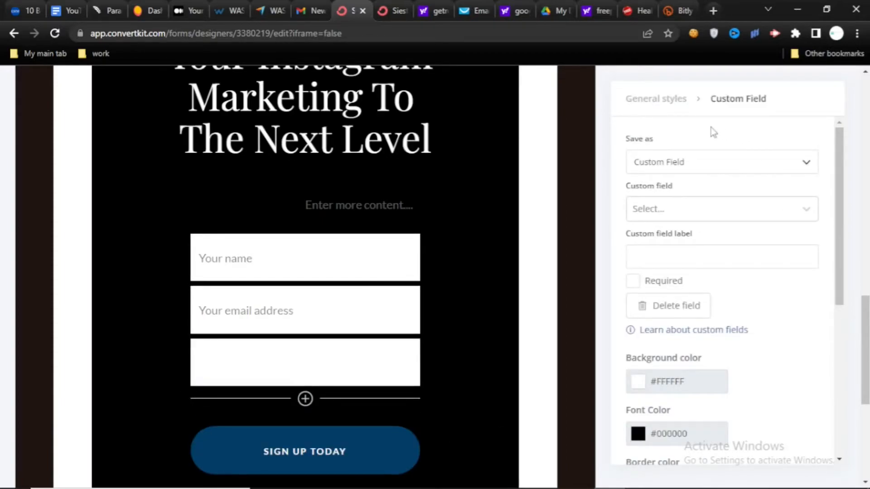
{"action": "left_click", "coordinate": [747, 171]}
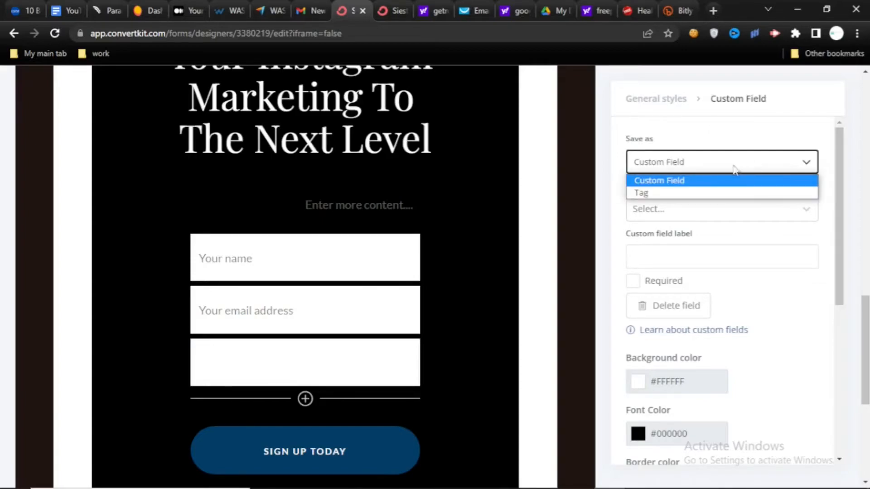
{"action": "left_click", "coordinate": [769, 159]}
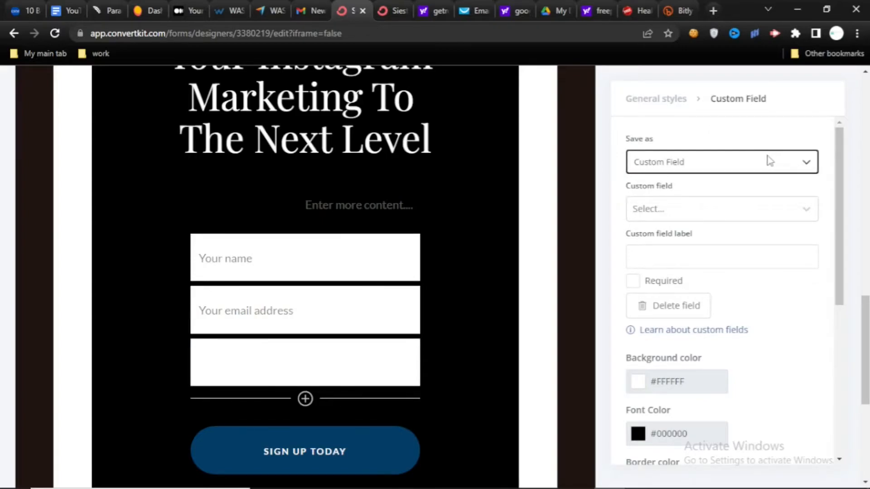
{"action": "left_click", "coordinate": [743, 193]}
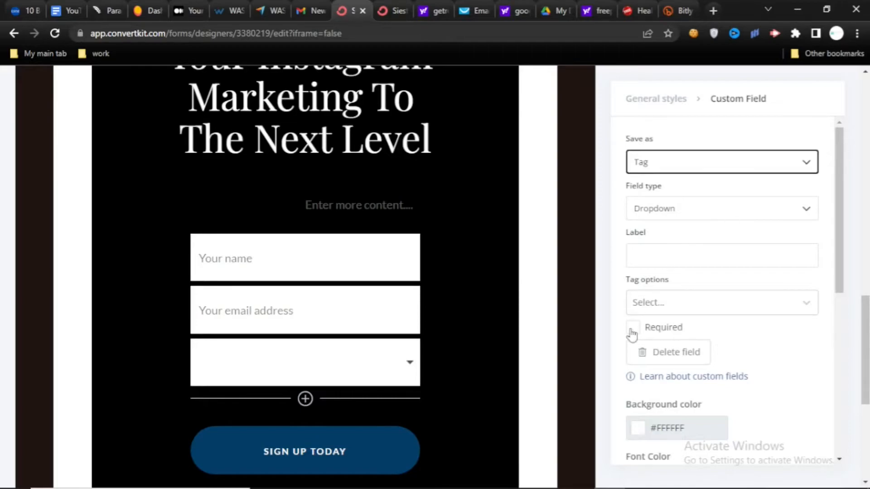
{"action": "left_click", "coordinate": [648, 360]}
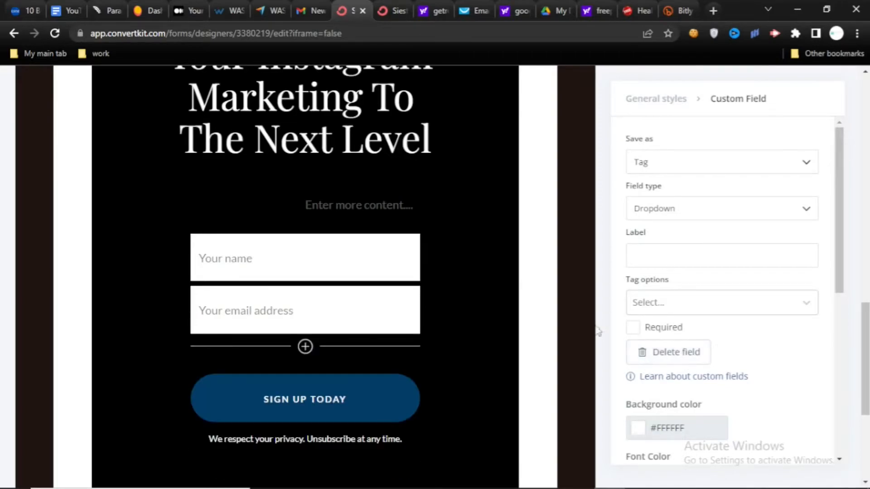
- Set the background color of the sign-up form's SIGN UP TODAY button to dark purple #660254
{"action": "left_click", "coordinate": [405, 411]}
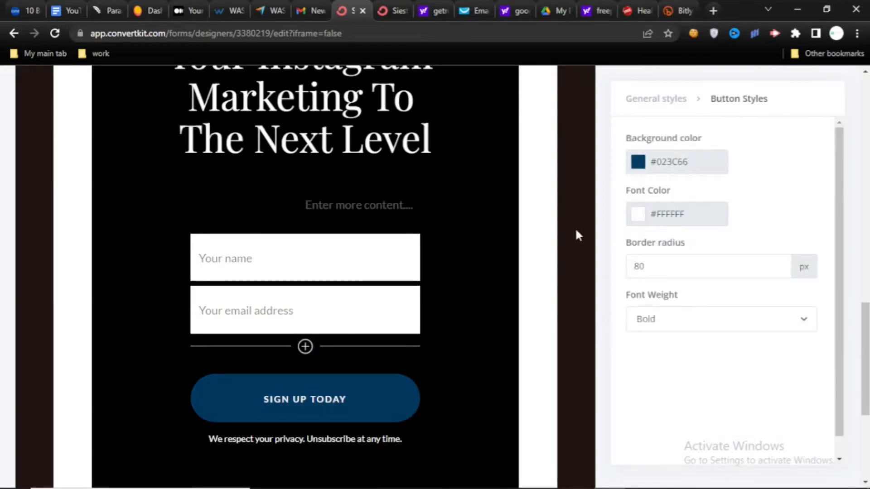
{"action": "left_click", "coordinate": [640, 164]}
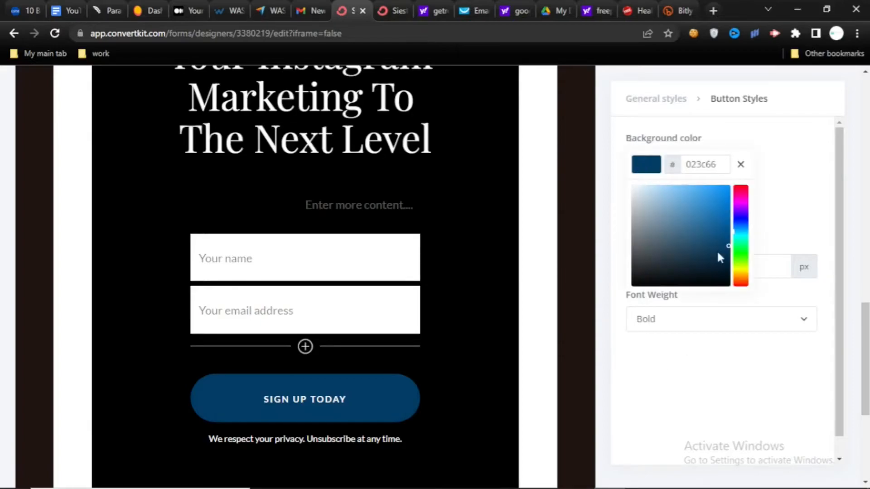
{"action": "left_click", "coordinate": [739, 204]}
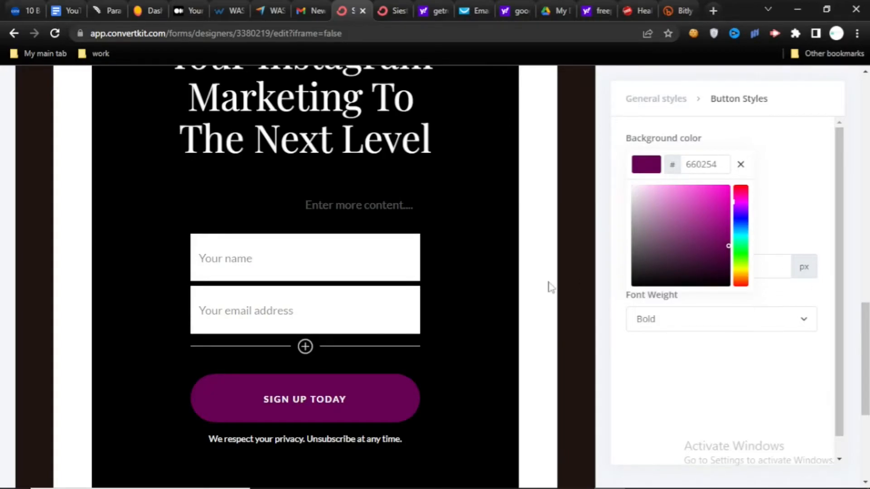
- Replace the sign-up form button's text with "DOWNLOAD FOR FREE"
{"action": "double_click", "coordinate": [339, 406]}
{"action": "left_click", "coordinate": [347, 406]}
{"action": "key", "text": "BackSpace"}
{"action": "key", "text": "BackSpace"}
{"action": "key", "text": "BackSpace"}
{"action": "key", "text": "BackSpace"}
{"action": "key", "text": "BackSpace"}
{"action": "key", "text": "BackSpace"}
{"action": "key", "text": "BackSpace"}
{"action": "key", "text": "BackSpace"}
{"action": "key", "text": "BackSpace"}
{"action": "key", "text": "BackSpace"}
{"action": "key", "text": "BackSpace"}
{"action": "key", "text": "BackSpace"}
{"action": "key", "text": "BackSpace"}
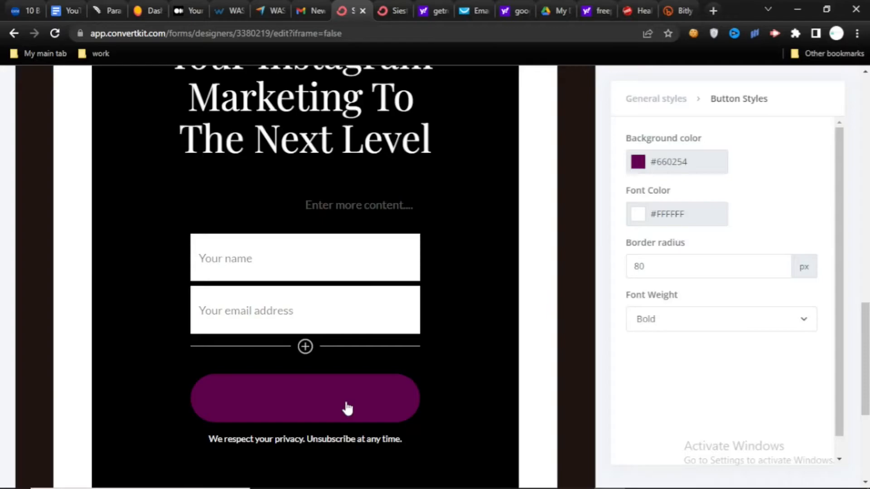
{"action": "type", "text": "DOWNLOAD FOR FREE"}
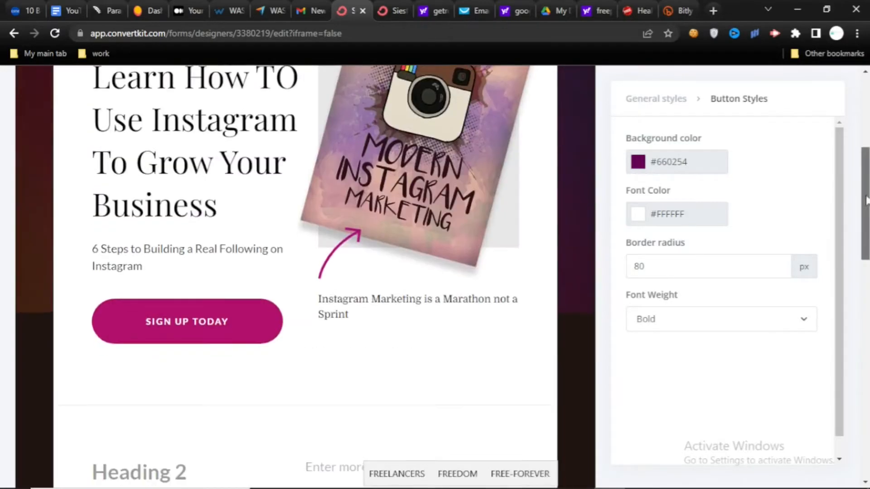
- Replace the text of the magenta button in the cover section with "DOWNLOAD FOR FREE"
{"action": "left_click", "coordinate": [231, 320]}
{"action": "key", "text": "ctrl+a"}
{"action": "type", "text": "DOWNLOAD FOR FREE"}
{"action": "scroll", "coordinate": [136, 330], "scroll_direction": "down", "scroll_amount": 10}
- Preview the landing page, examine its cover section and sign-up form, and return to the editor
{"action": "left_click_drag", "start_coordinate": [867, 411], "coordinate": [867, 161]}
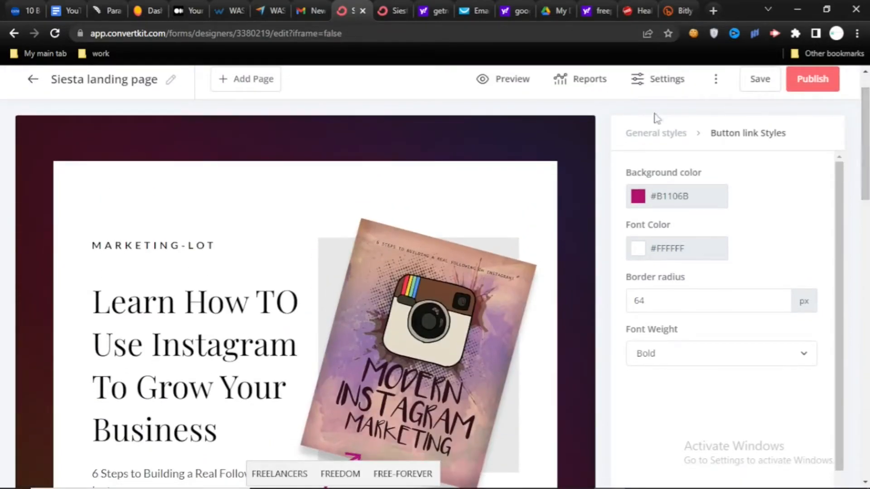
{"action": "left_click", "coordinate": [501, 83]}
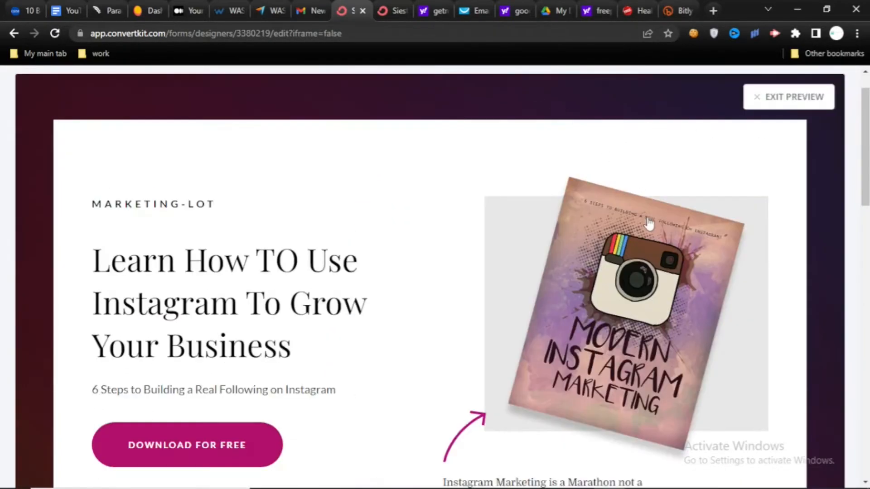
{"action": "scroll", "coordinate": [435, 276], "scroll_direction": "down", "scroll_amount": 7}
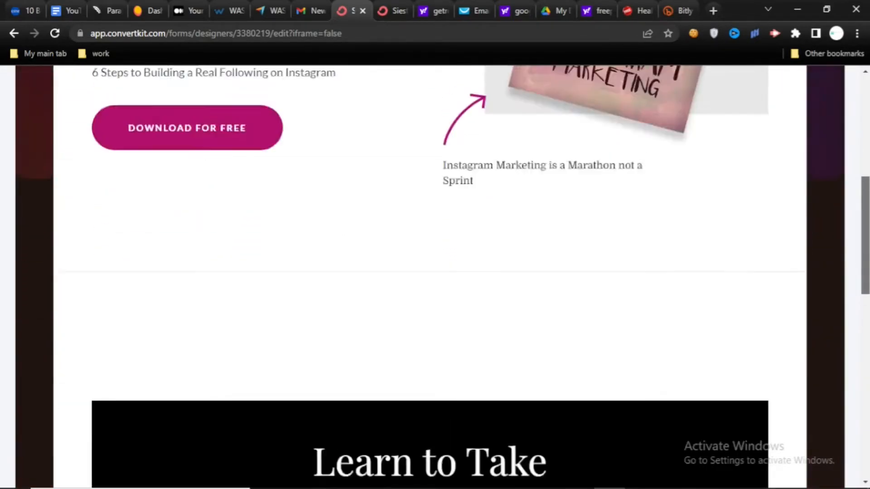
{"action": "left_click_drag", "start_coordinate": [868, 252], "coordinate": [867, 214]}
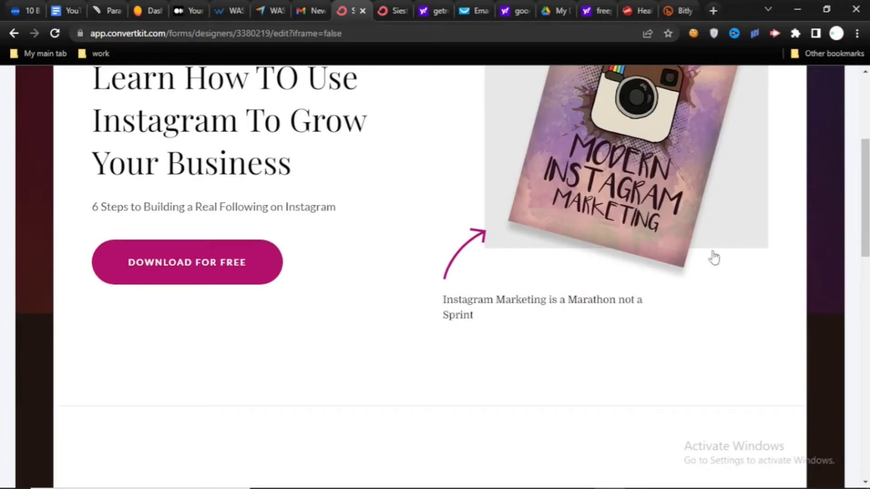
{"action": "left_click_drag", "start_coordinate": [865, 200], "coordinate": [865, 227]}
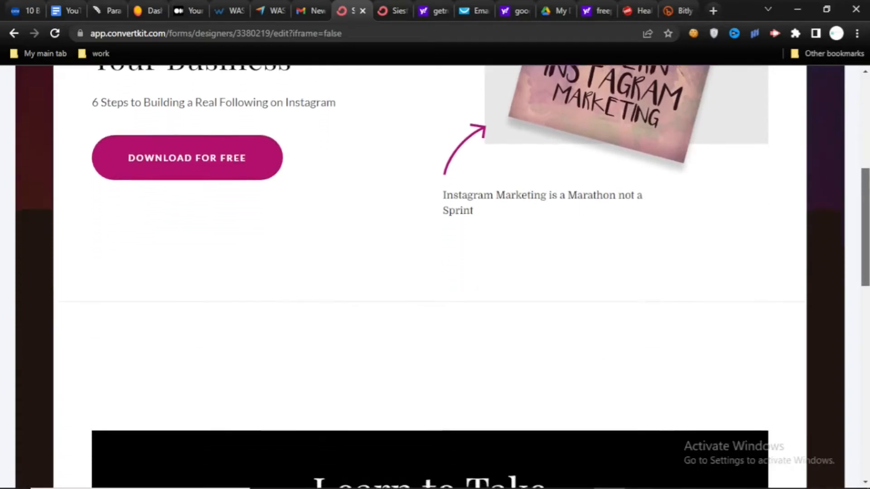
{"action": "scroll", "coordinate": [435, 271], "scroll_direction": "down", "scroll_amount": 15}
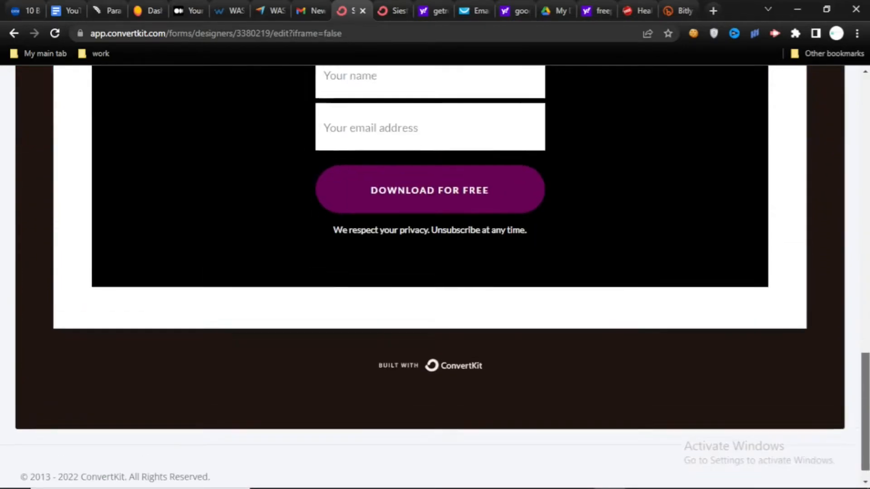
{"action": "scroll", "coordinate": [435, 272], "scroll_direction": "up", "scroll_amount": 15}
{"action": "left_click_drag", "start_coordinate": [865, 248], "coordinate": [865, 249]}
{"action": "left_click_drag", "start_coordinate": [866, 195], "coordinate": [862, 73]}
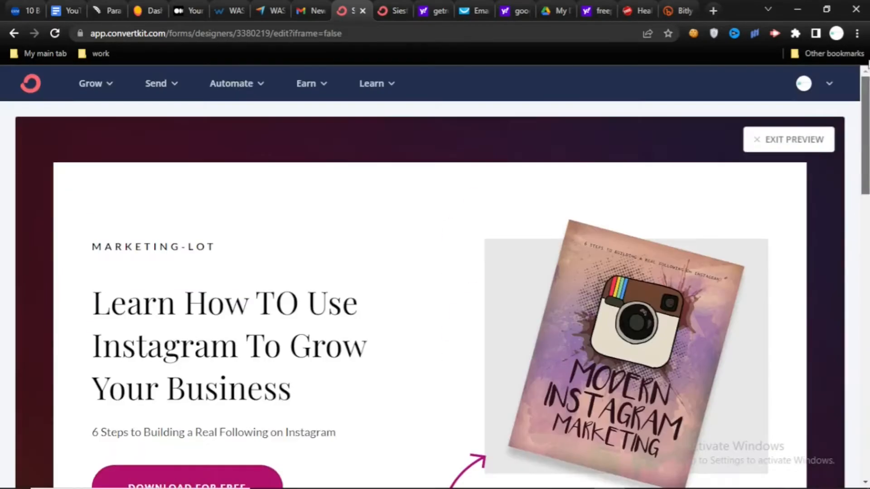
{"action": "left_click", "coordinate": [761, 138]}
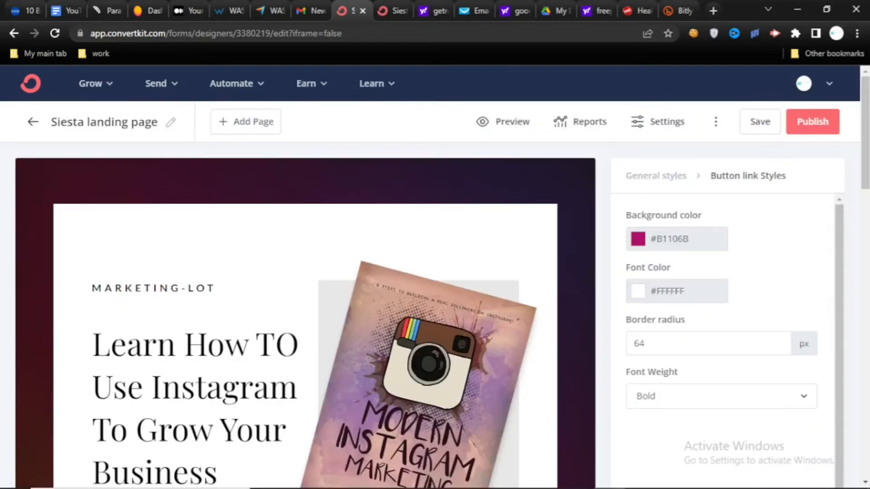
- Delete the caption "Instagram Marketing is a Marathon not a Sprint" below the book cover's arrow
{"action": "scroll", "coordinate": [866, 90], "scroll_direction": "down", "scroll_amount": 8}
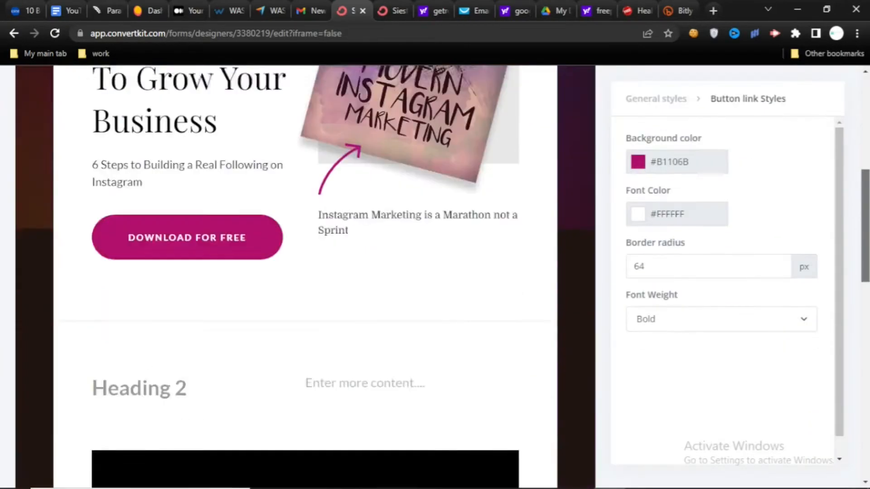
{"action": "left_click", "coordinate": [349, 232]}
{"action": "left_click_drag", "start_coordinate": [348, 233], "coordinate": [312, 221]}
{"action": "key", "text": "BackSpace"}
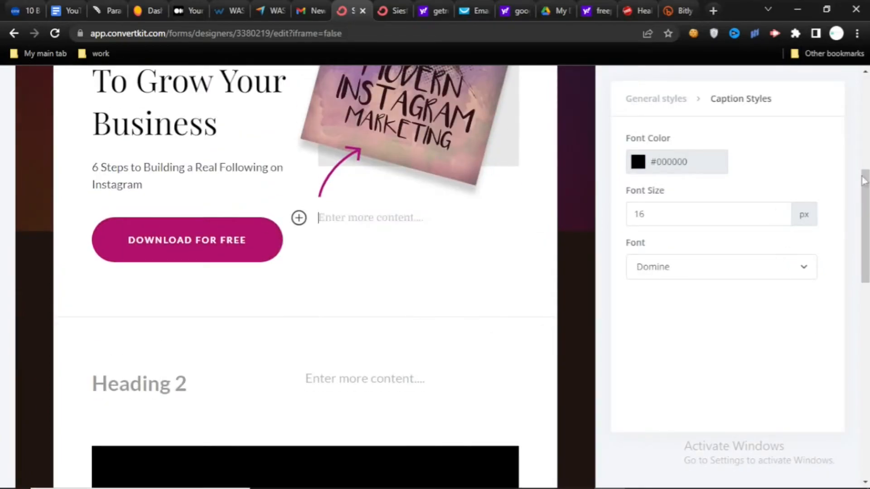
- Preview the landing page, examine its cover section and remaining content, and return to the editor
{"action": "scroll", "coordinate": [866, 279], "scroll_direction": "down", "scroll_amount": 5}
{"action": "left_click_drag", "start_coordinate": [866, 290], "coordinate": [867, 122]}
{"action": "left_click", "coordinate": [824, 179]}
{"action": "left_click", "coordinate": [737, 385]}
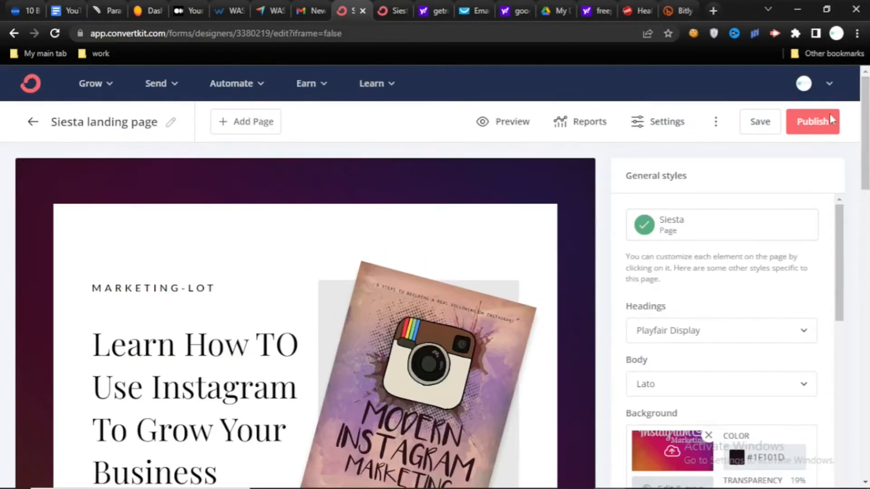
{"action": "left_click", "coordinate": [481, 121]}
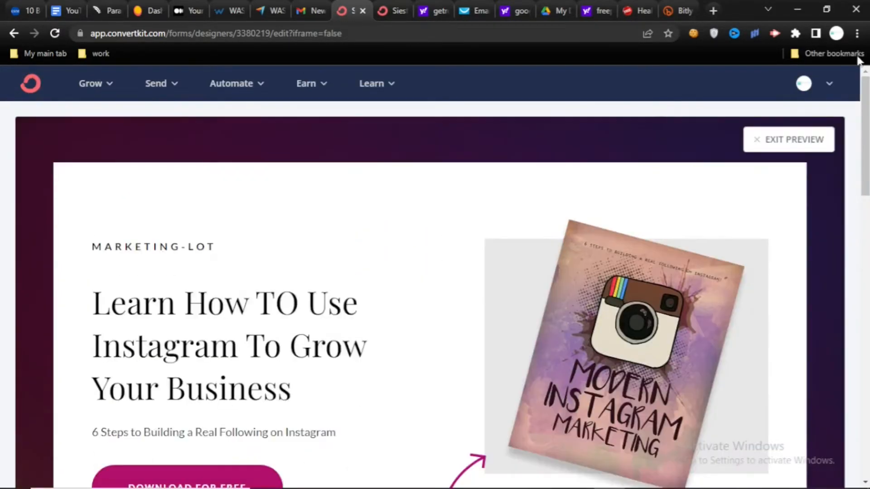
{"action": "mouse_move", "coordinate": [868, 117]}
{"action": "left_mouse_down"}
{"action": "mouse_move", "coordinate": [869, 313]}
{"action": "mouse_move", "coordinate": [864, 111]}
{"action": "left_mouse_up"}
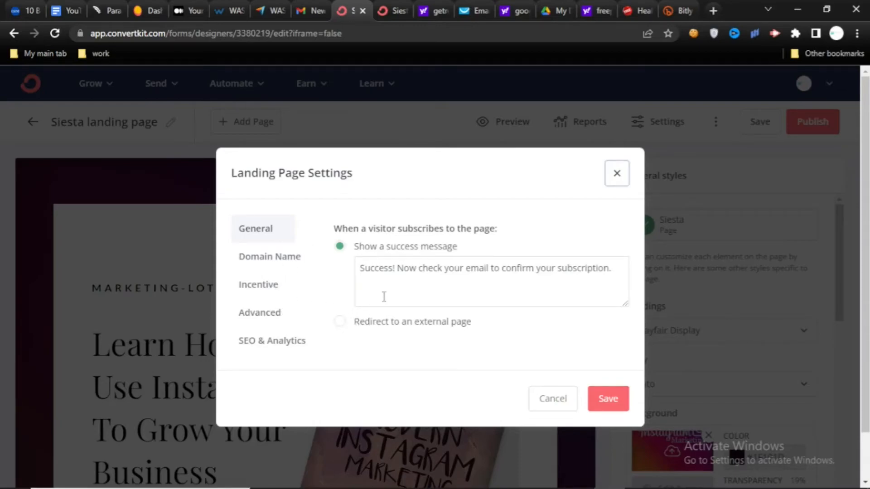
- Review the landing page's General, Domain Name and Incentive settings, including the URL and Download redirect options, and return to the editor
{"action": "left_click", "coordinate": [342, 325]}
{"action": "left_click", "coordinate": [269, 258]}
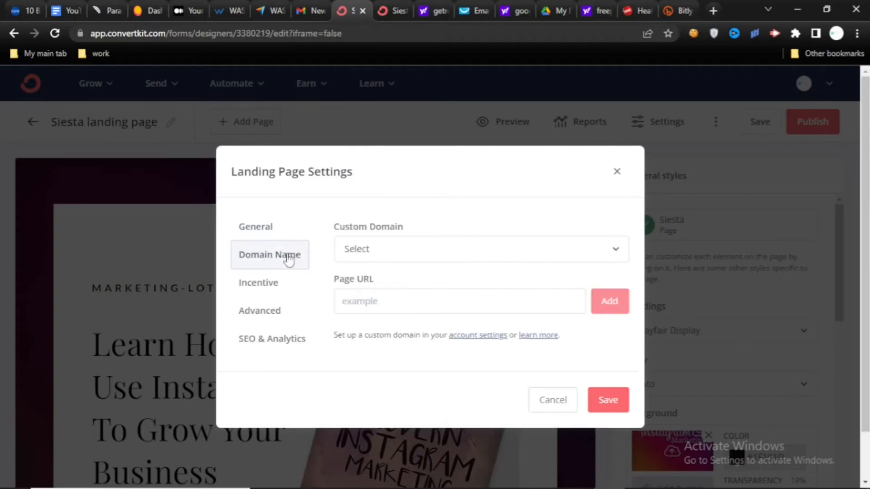
{"action": "left_click", "coordinate": [263, 284]}
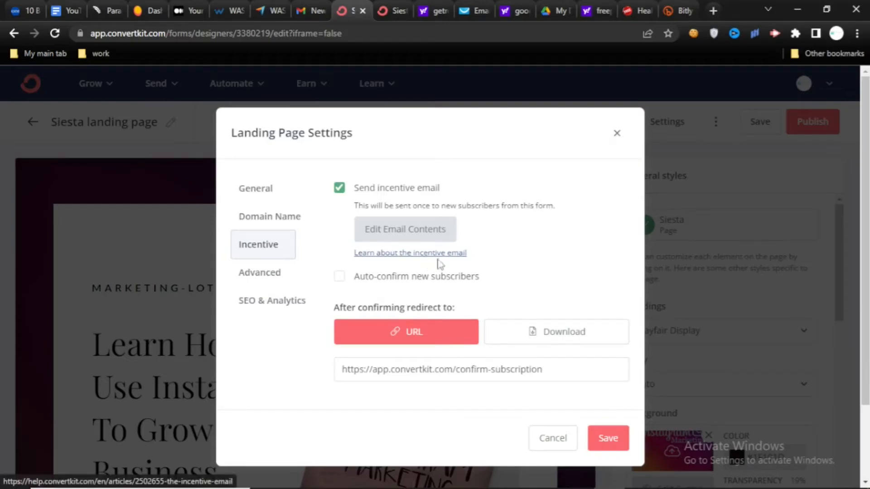
{"action": "left_click", "coordinate": [420, 333]}
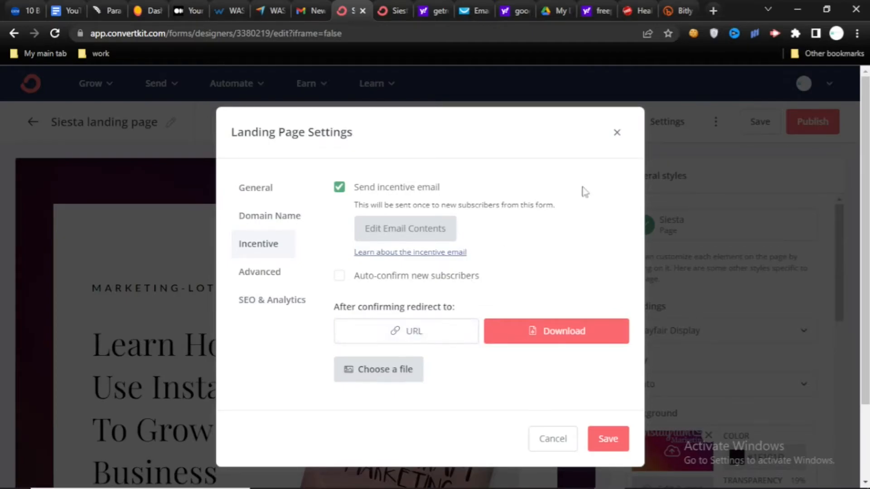
{"action": "left_click", "coordinate": [617, 132]}
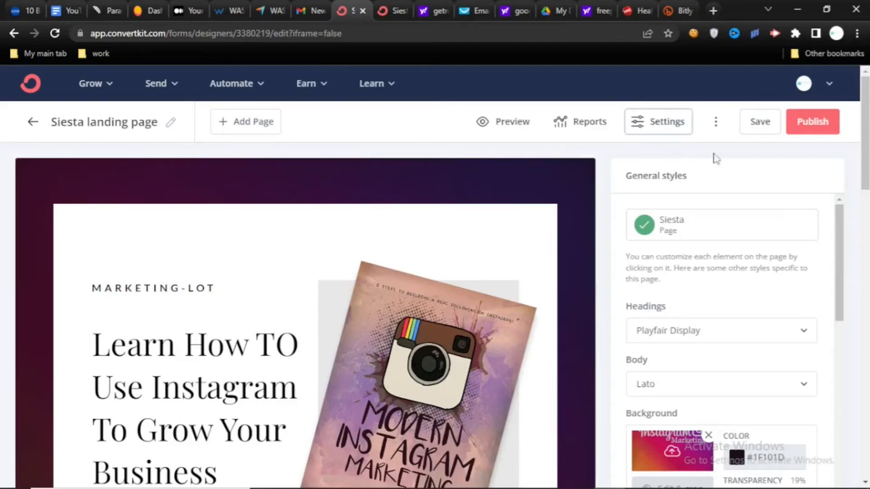
{"action": "scroll", "coordinate": [865, 136], "scroll_direction": "down", "scroll_amount": 3}
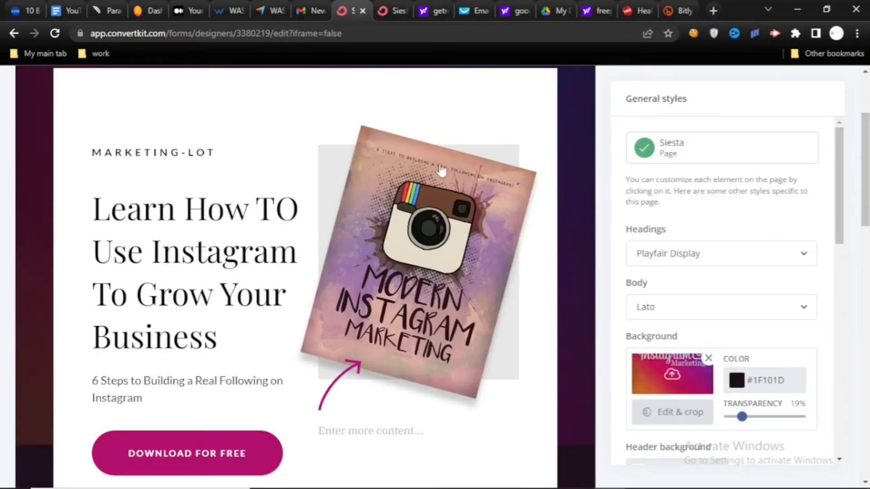
{"action": "scroll", "coordinate": [865, 172], "scroll_direction": "up", "scroll_amount": 3}
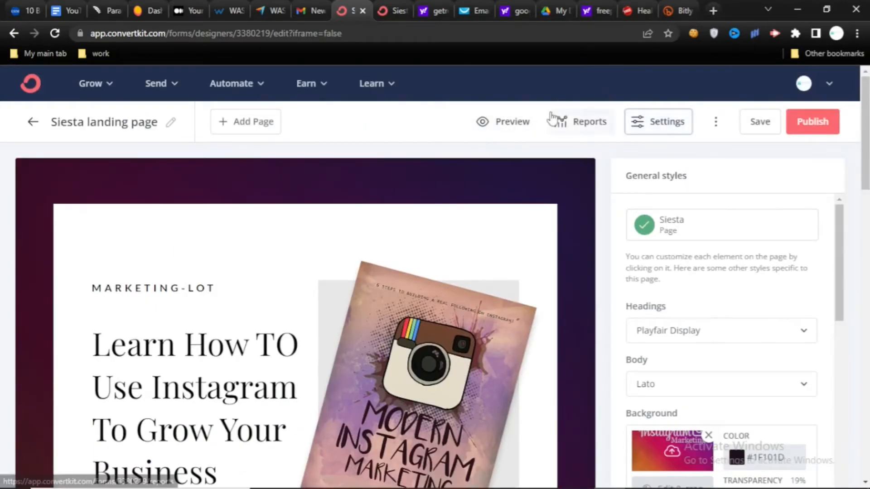
- Attach the PDF "Modern Instagram Marketing - Training Guide" from the eBook folder as the incentive download in the landing page settings
{"action": "left_click", "coordinate": [669, 121]}
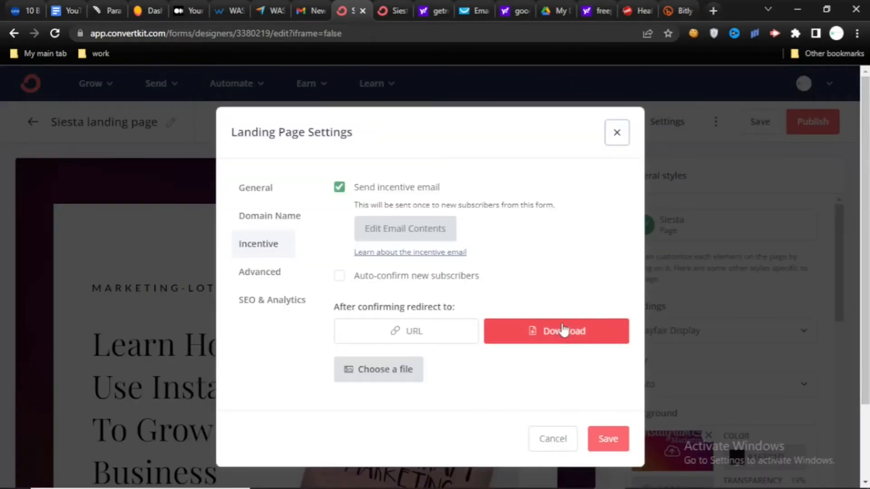
{"action": "left_click", "coordinate": [386, 374]}
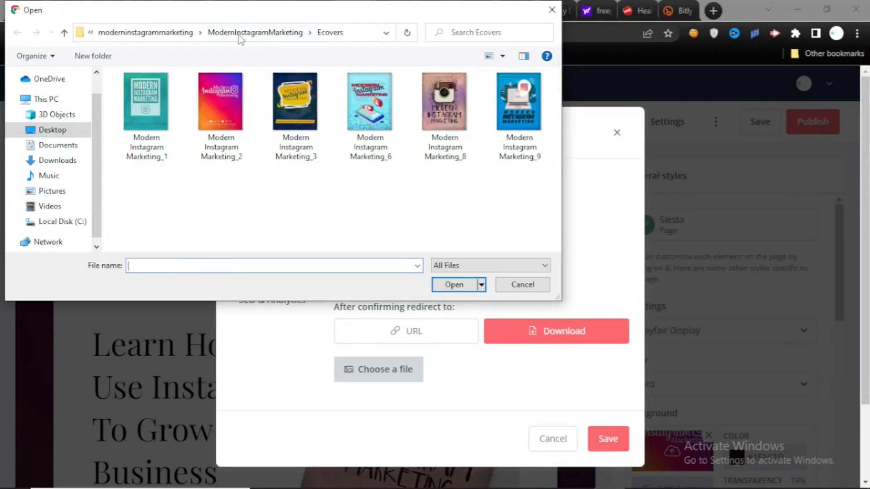
{"action": "left_click", "coordinate": [240, 38]}
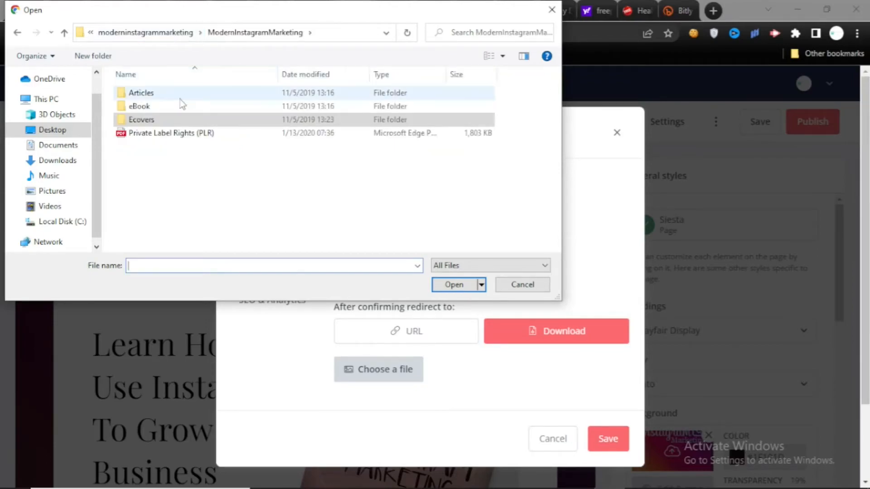
{"action": "double_click", "coordinate": [173, 107]}
{"action": "left_click", "coordinate": [237, 110]}
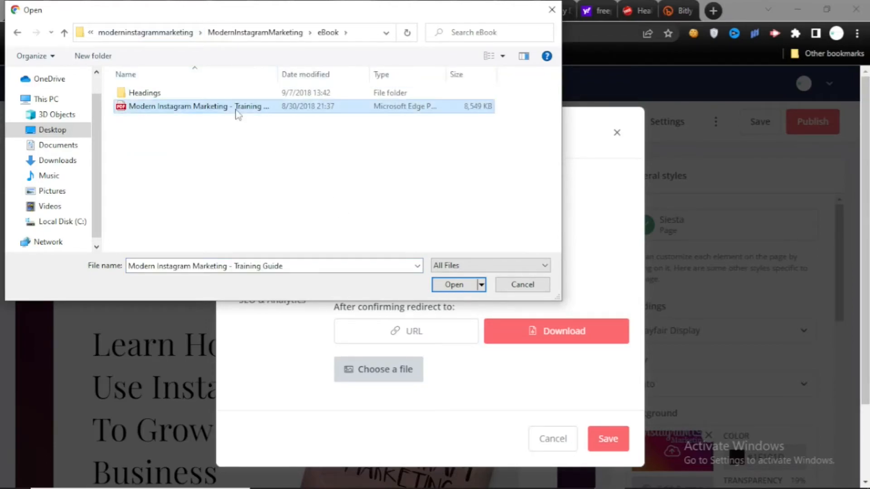
{"action": "left_click", "coordinate": [452, 290]}
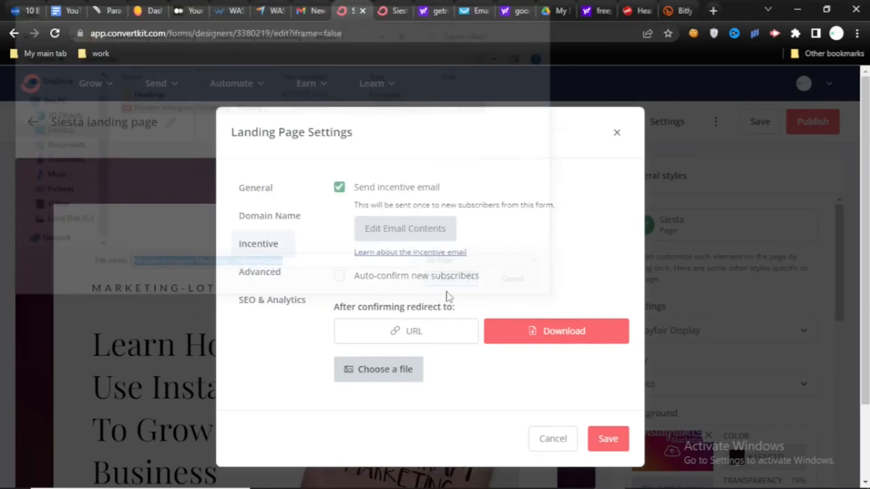
- Switch to Google Drive and set the general access of Modern_Instagram_Marketing_-_Training_Guide.pdf to "Anyone with the link"
{"action": "left_click", "coordinate": [413, 332]}
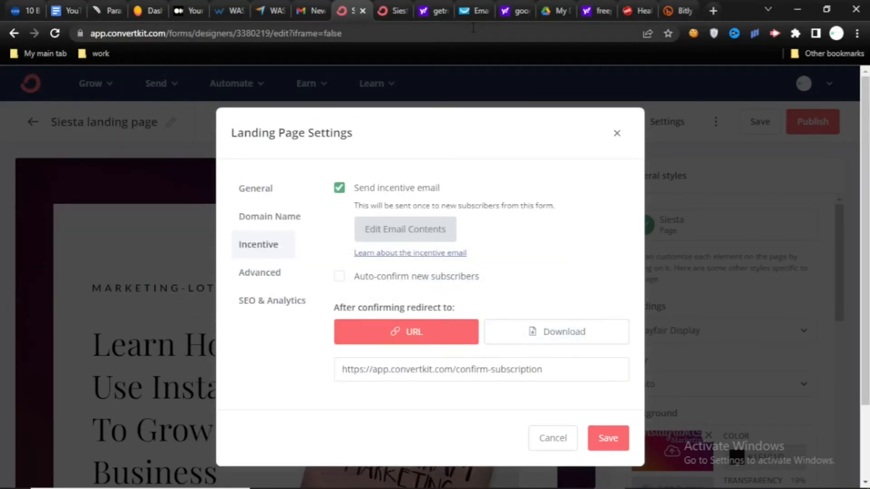
{"action": "left_click", "coordinate": [561, 11]}
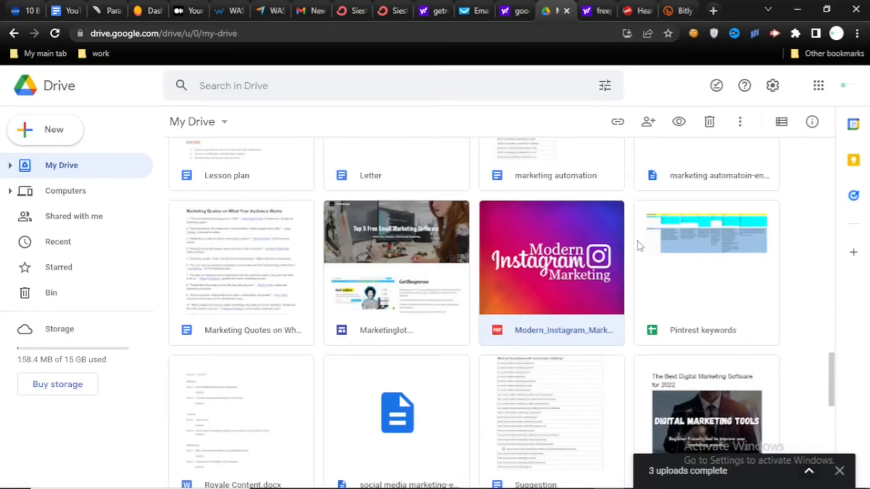
{"action": "right_click", "coordinate": [589, 247]}
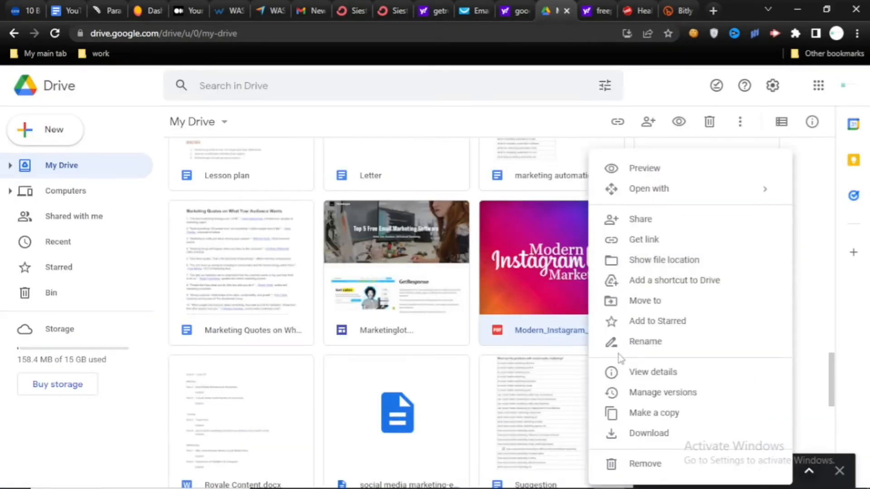
{"action": "left_click", "coordinate": [660, 245]}
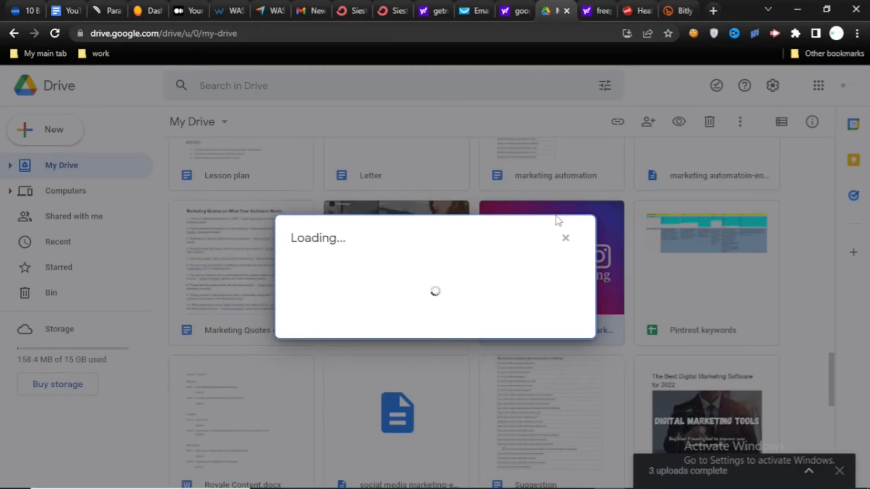
{"action": "left_click", "coordinate": [367, 364]}
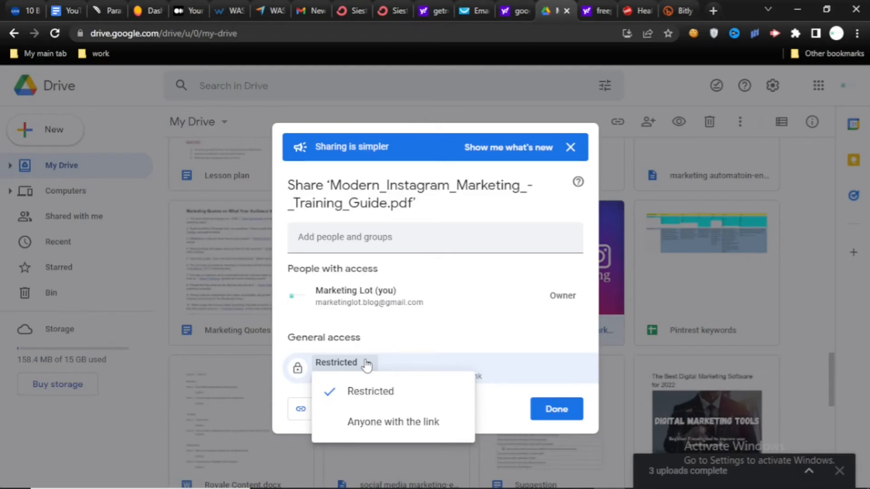
{"action": "left_click", "coordinate": [393, 422]}
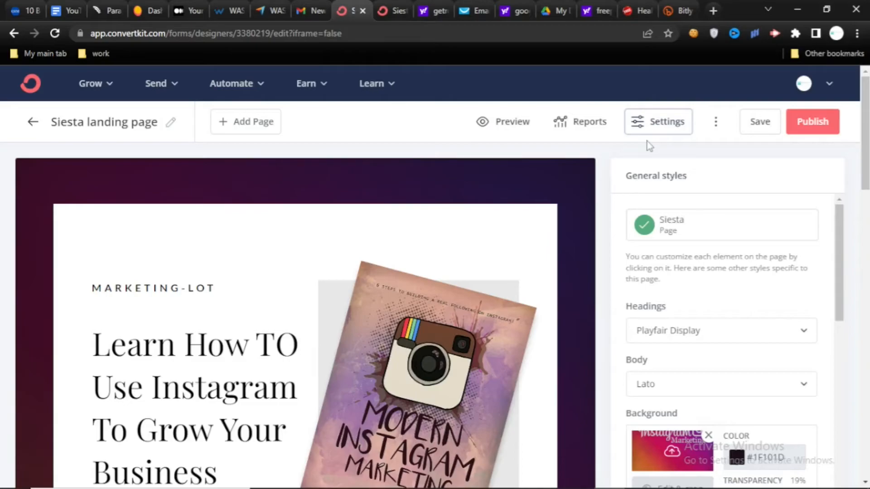
- Return to the landing page editor and set the incentive's redirect after confirming to Download
{"action": "left_click", "coordinate": [649, 129]}
{"action": "left_click", "coordinate": [521, 335]}
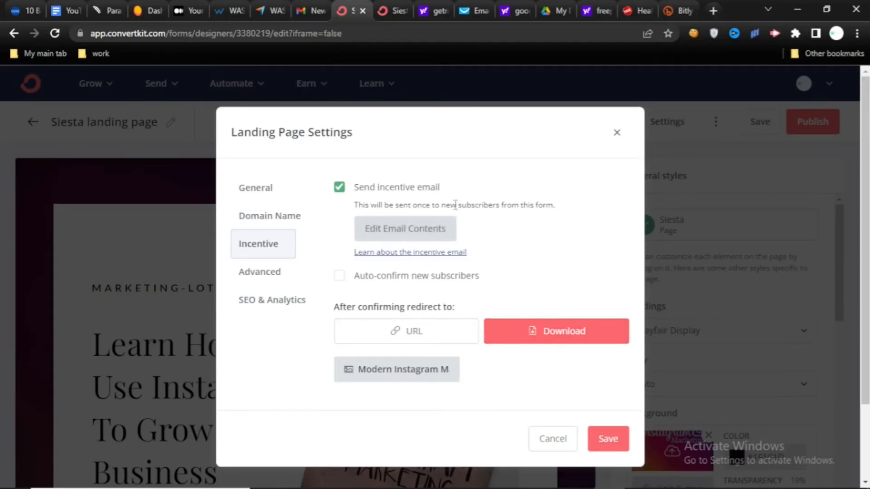
- Replace "you'll be on your way." in the incentive email with "and download the E-book as promised." and save the email
{"action": "left_click", "coordinate": [389, 225]}
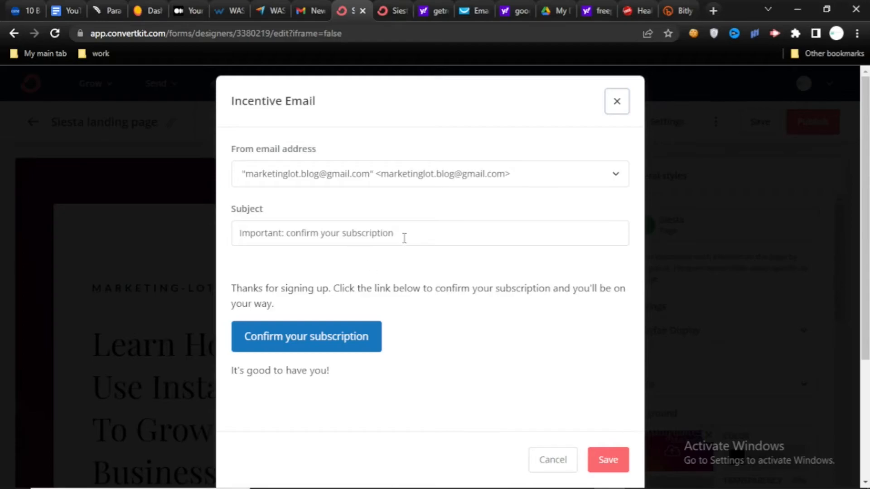
{"action": "left_click_drag", "start_coordinate": [401, 232], "coordinate": [358, 230]}
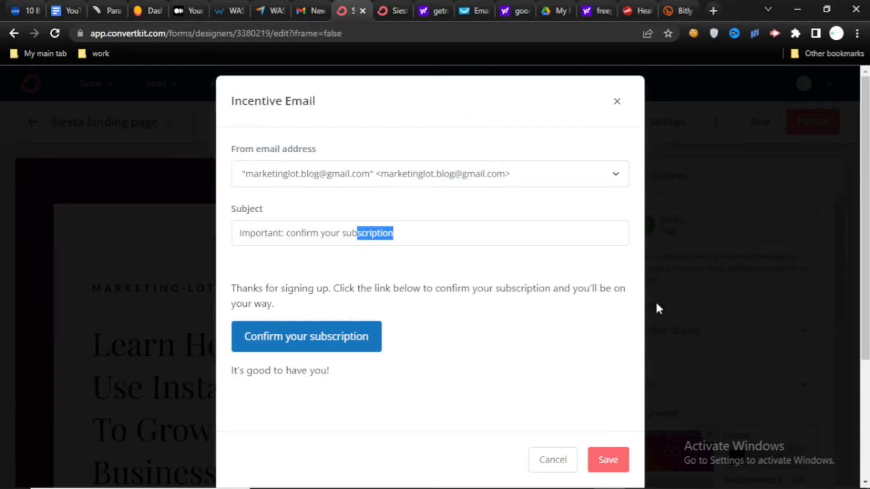
{"action": "left_click_drag", "start_coordinate": [632, 294], "coordinate": [275, 306]}
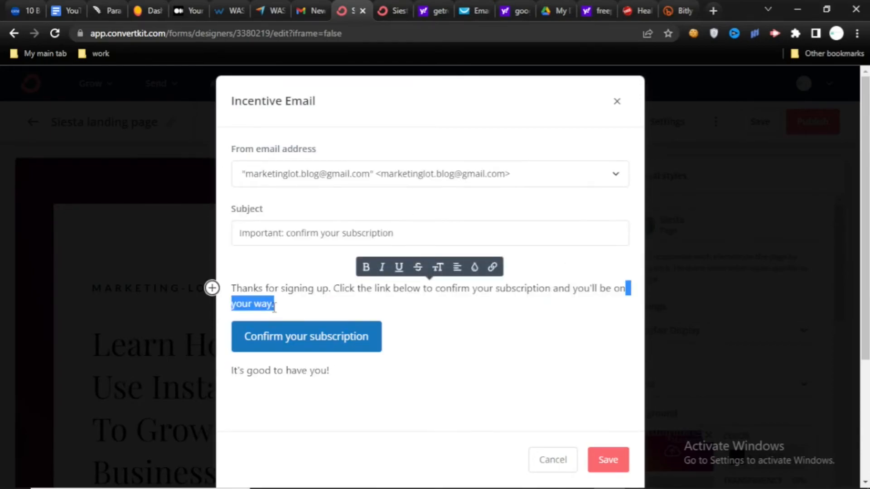
{"action": "key", "text": "BackSpace"}
{"action": "key", "text": "BackSpace"}
{"action": "key", "text": "BackSpace"}
{"action": "key", "text": "BackSpace"}
{"action": "key", "text": "BackSpace"}
{"action": "key", "text": "BackSpace"}
{"action": "key", "text": "BackSpace"}
{"action": "key", "text": "BackSpace"}
{"action": "key", "text": "BackSpace"}
{"action": "key", "text": "BackSpace"}
{"action": "key", "text": "BackSpace"}
{"action": "key", "text": "BackSpace"}
{"action": "key", "text": "BackSpace"}
{"action": "type", "text": "and download the E-book as promised."}
{"action": "left_click", "coordinate": [301, 305]}
{"action": "type", "text": "-"}
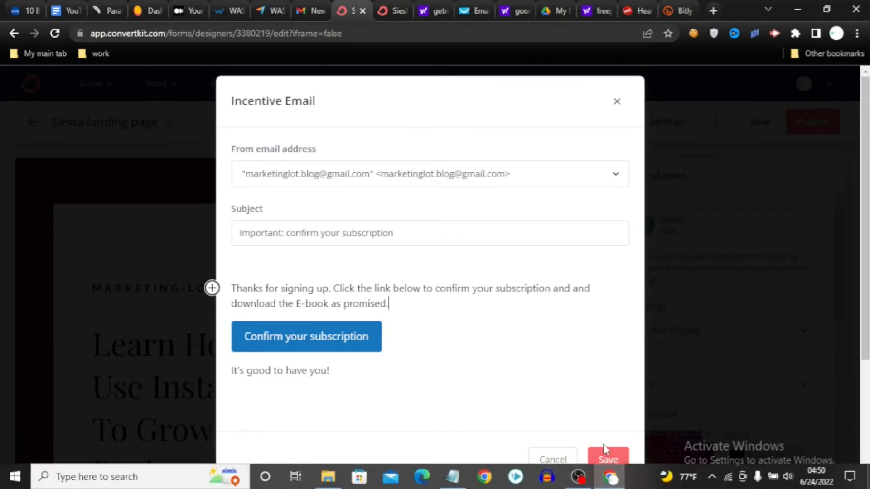
{"action": "left_click", "coordinate": [605, 460]}
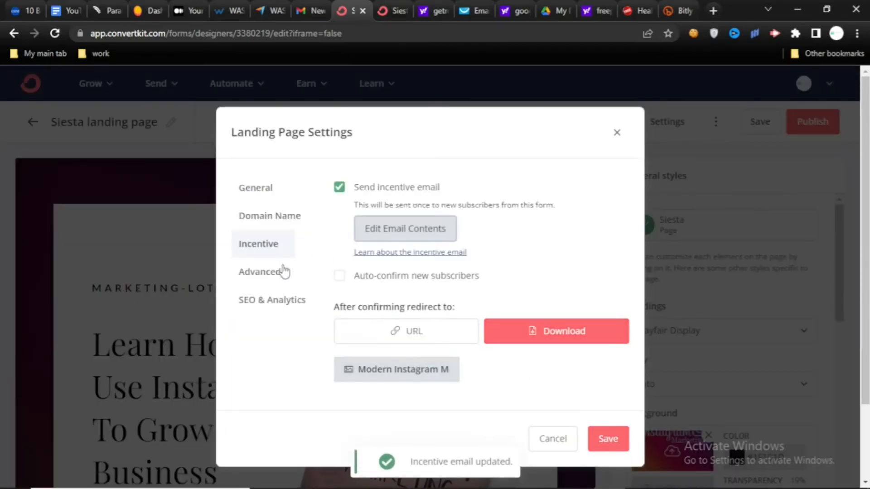
- Examine the SEO & Analytics settings and the Advanced options for returning visitors, leaving "Hide the form" selected
{"action": "left_click", "coordinate": [277, 300]}
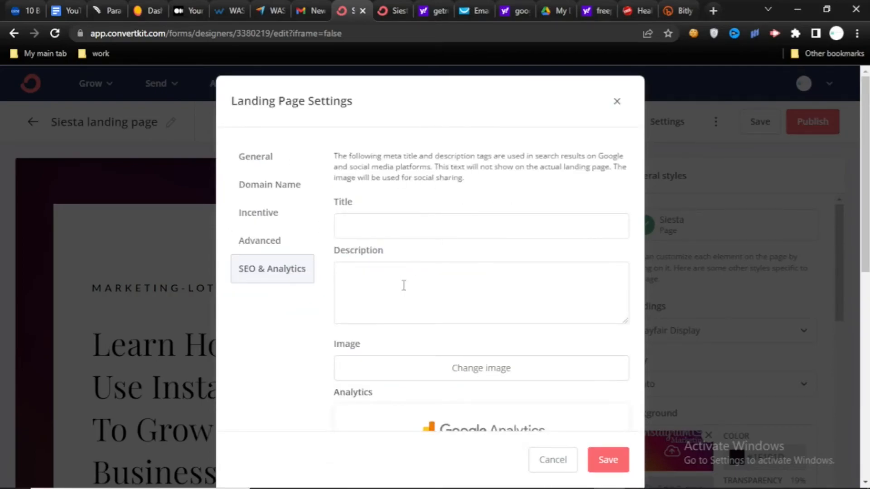
{"action": "mouse_move", "coordinate": [624, 320]}
{"action": "left_mouse_down"}
{"action": "mouse_move", "coordinate": [622, 286]}
{"action": "mouse_move", "coordinate": [626, 322]}
{"action": "left_mouse_up"}
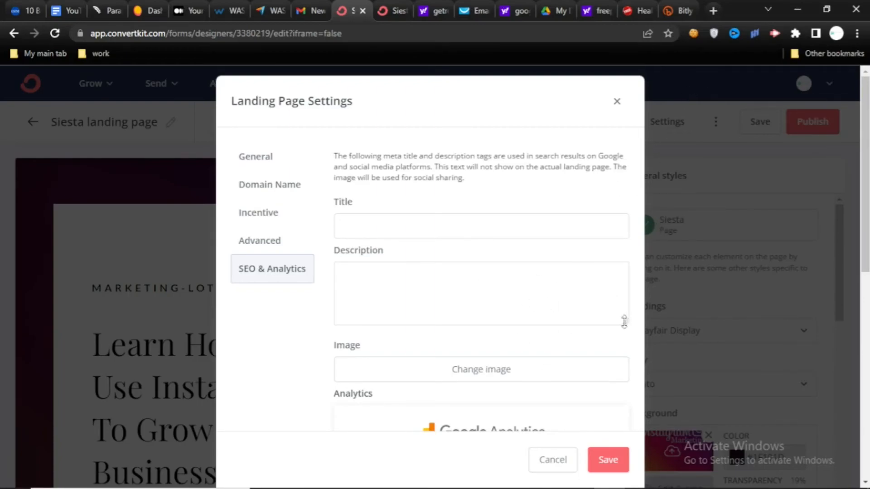
{"action": "left_click", "coordinate": [271, 246]}
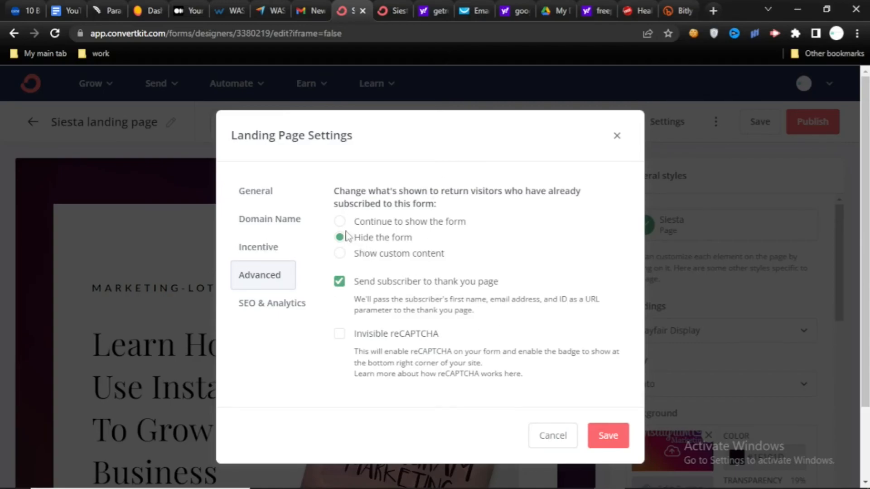
{"action": "left_click", "coordinate": [341, 254]}
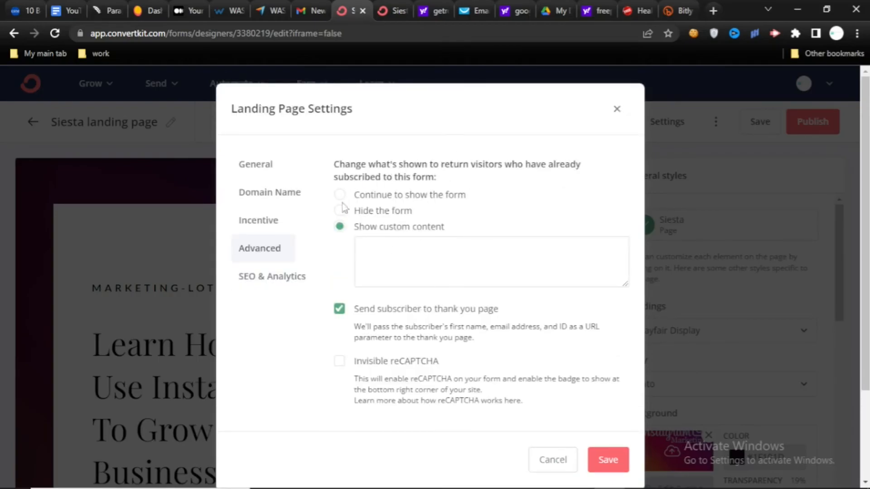
{"action": "left_click", "coordinate": [339, 210]}
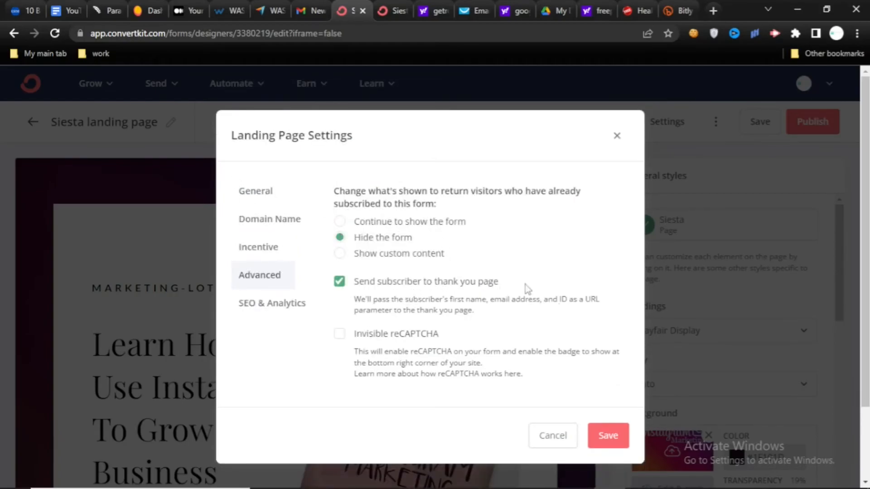
- Enable Invisible reCAPTCHA in the Advanced settings and save the landing page settings
{"action": "left_click", "coordinate": [340, 334]}
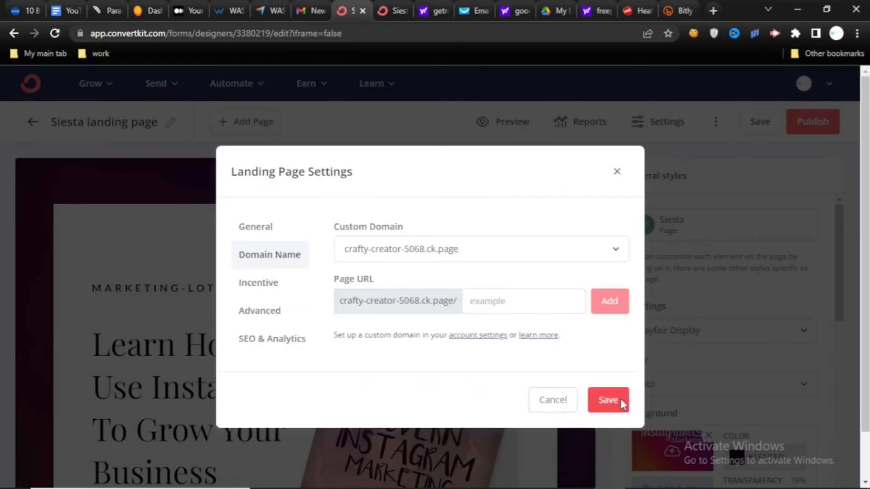
{"action": "left_click", "coordinate": [623, 405]}
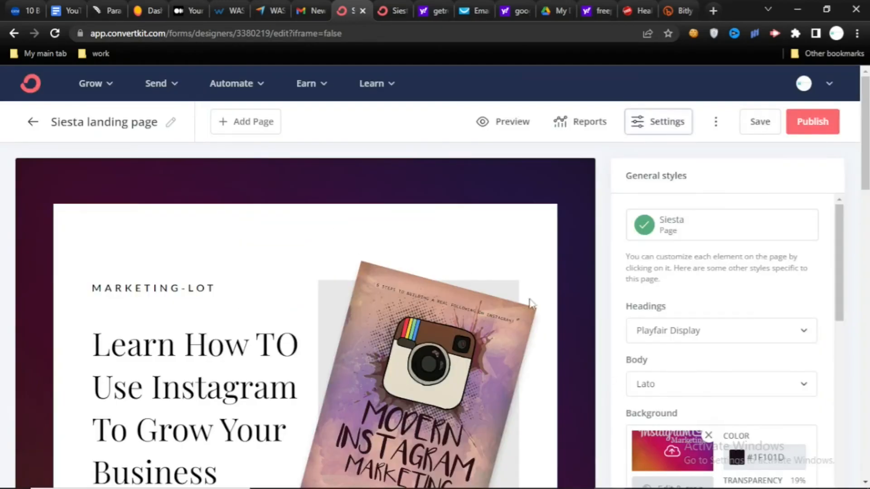
- Save the landing page and open its publishing and sharing options
{"action": "left_click", "coordinate": [756, 128]}
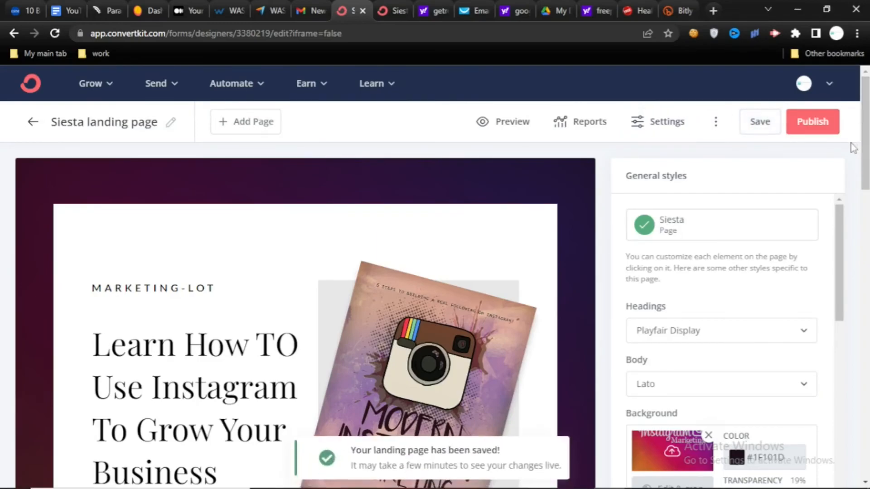
{"action": "left_click", "coordinate": [825, 132]}
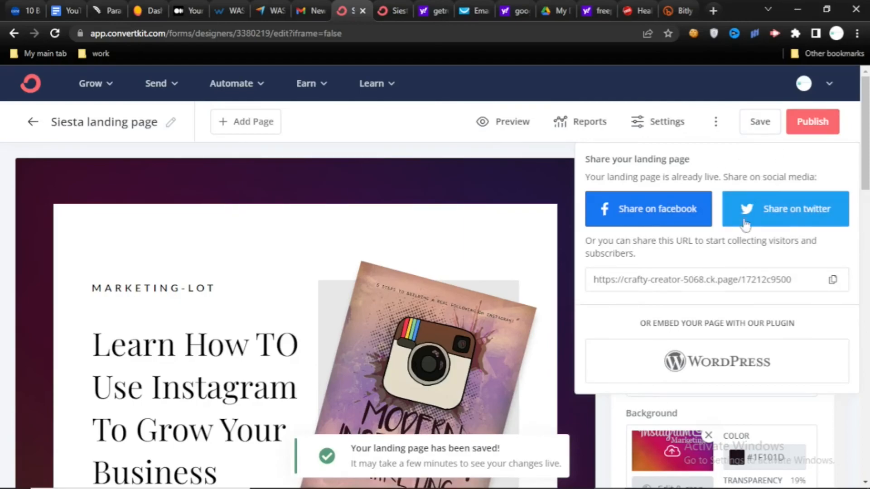
- Copy the landing page's share URL and open the live page in a new browser tab
{"action": "left_click", "coordinate": [832, 282]}
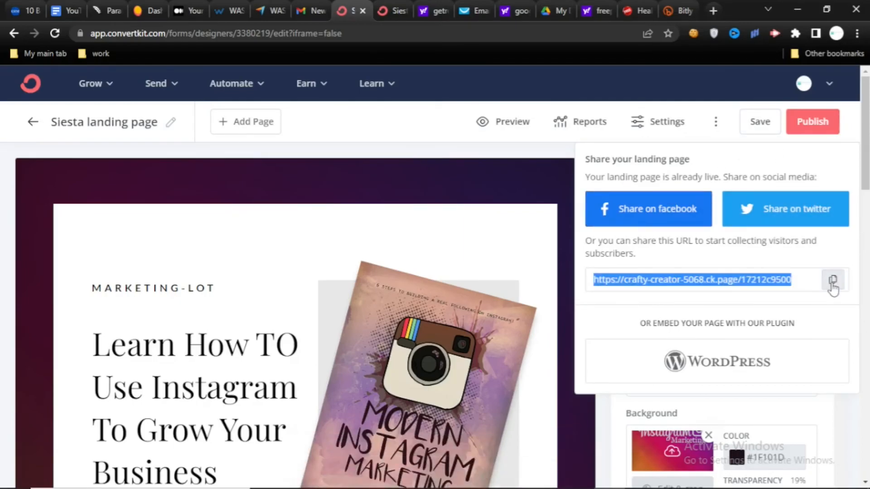
{"action": "left_click", "coordinate": [715, 10]}
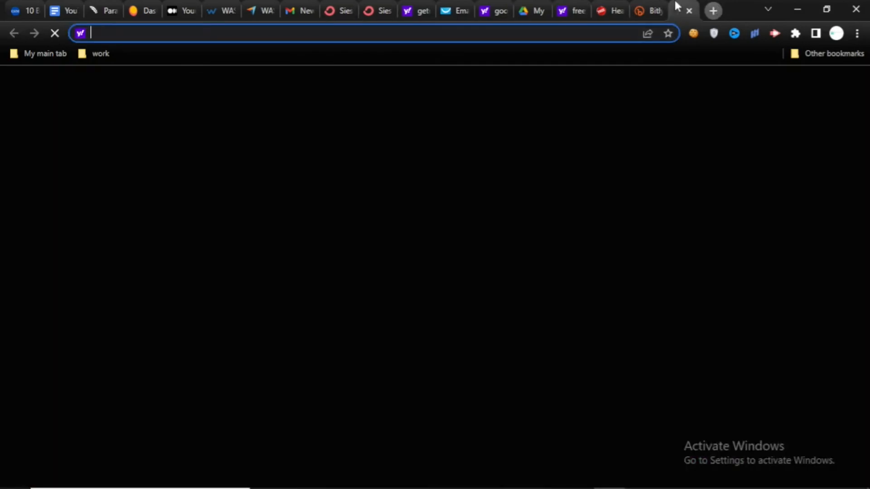
{"action": "key", "text": "ctrl+v"}
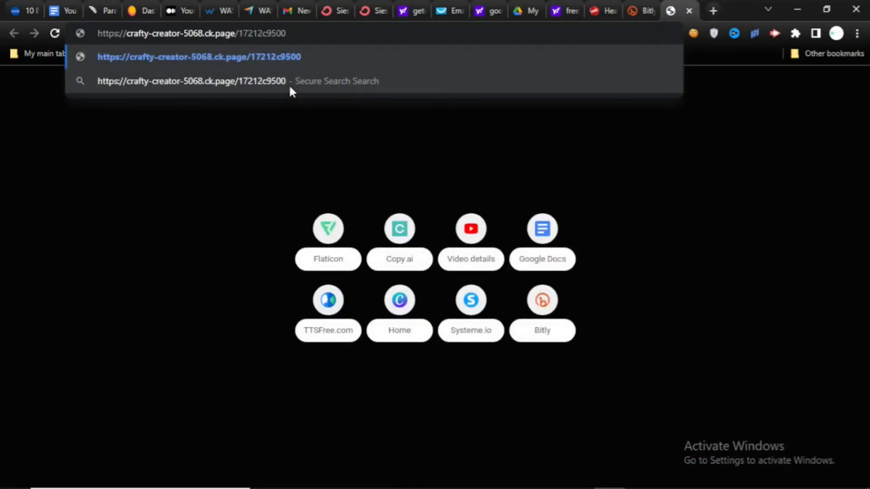
{"action": "key", "text": "Return"}
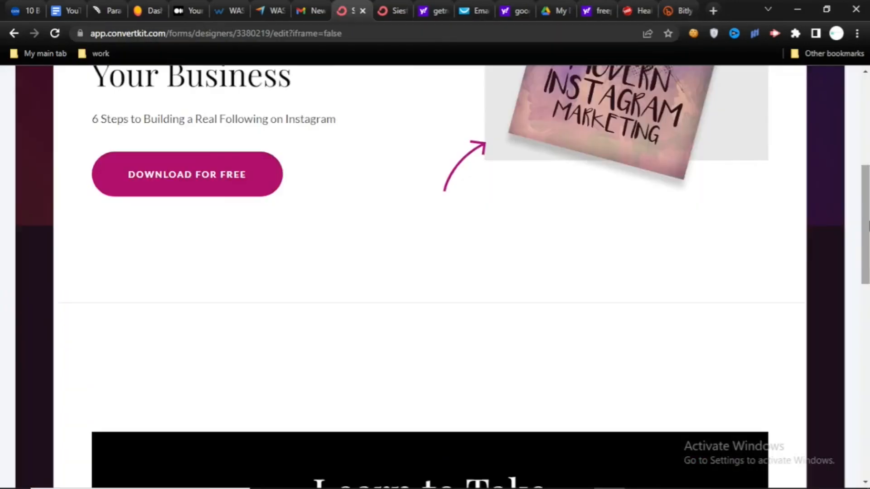
- Reopen the landing page's sharing options, and preview the page from its header to the name and email form
{"action": "scroll", "coordinate": [570, 342], "scroll_direction": "up", "scroll_amount": 10}
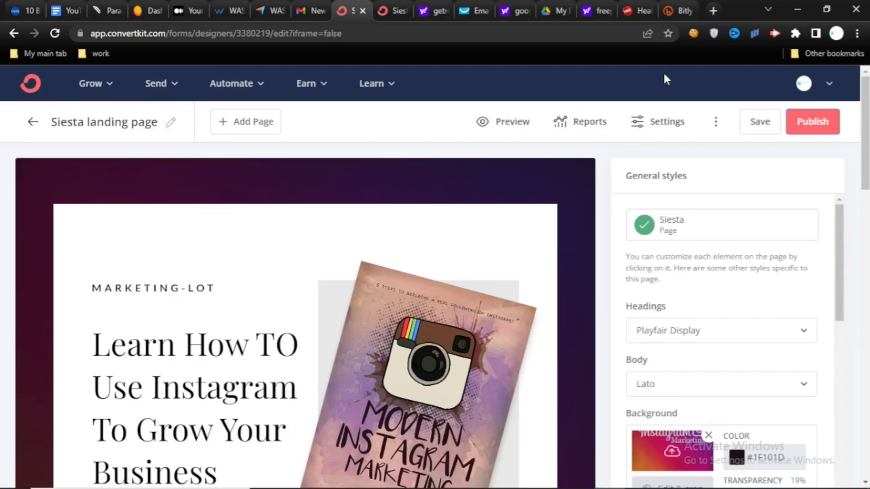
{"action": "left_click", "coordinate": [793, 130]}
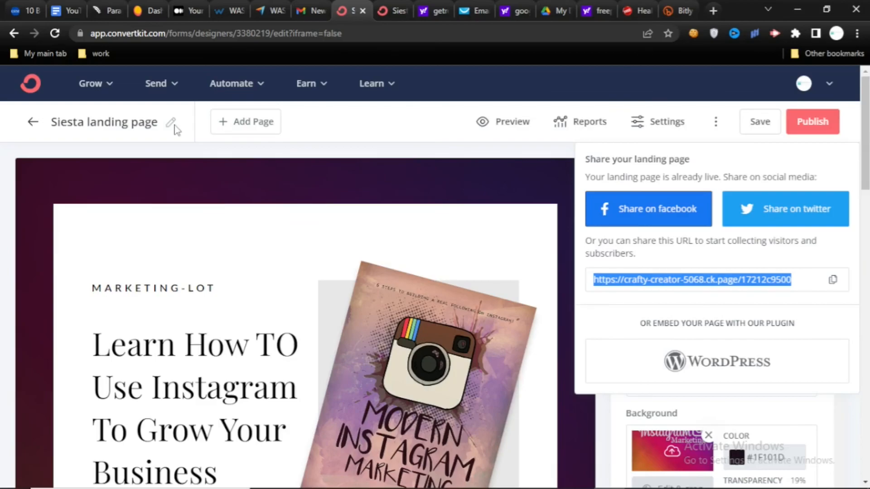
{"action": "left_click", "coordinate": [503, 121]}
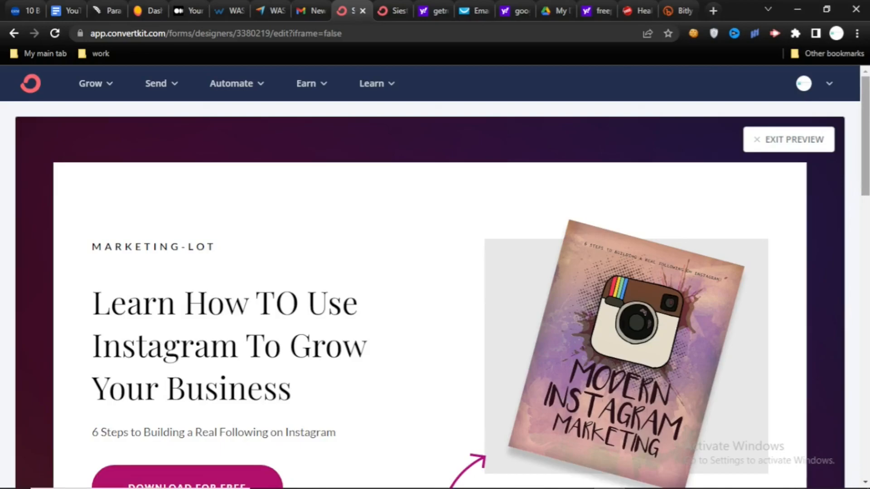
{"action": "scroll", "coordinate": [435, 276], "scroll_direction": "down", "scroll_amount": 10}
{"action": "scroll", "coordinate": [867, 234], "scroll_direction": "up", "scroll_amount": 10}
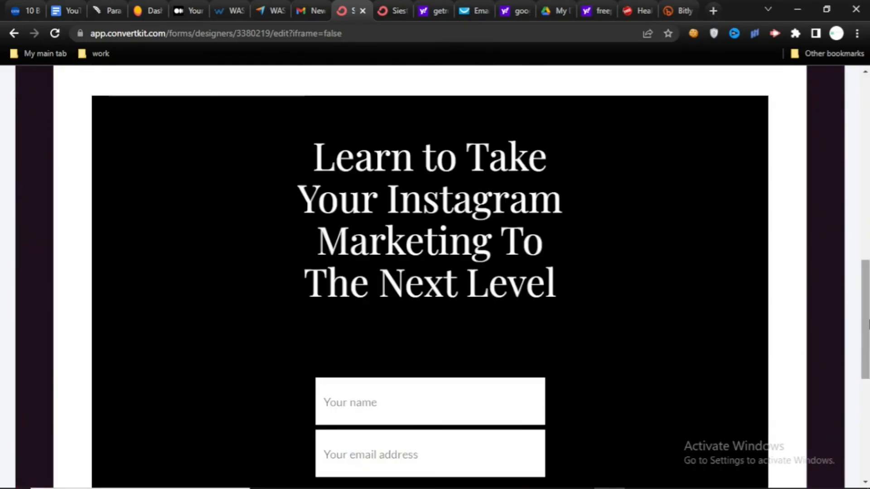